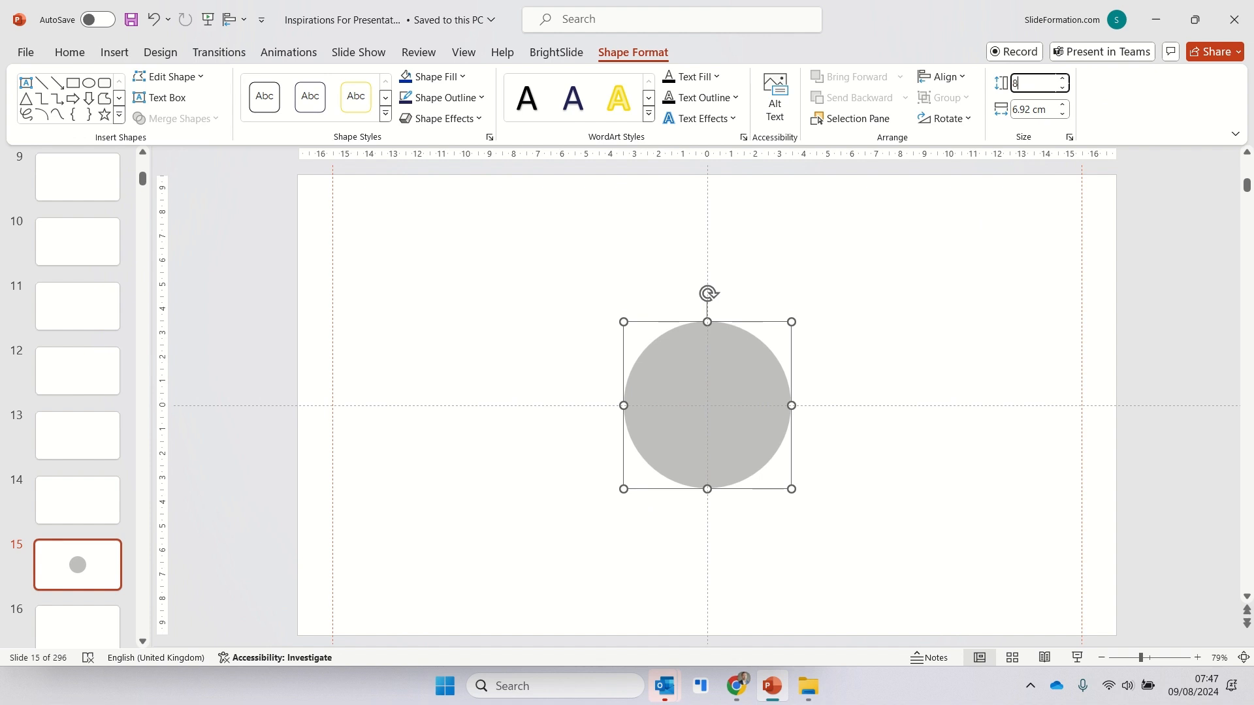
- Set the grey circle's height and width to 8 cm each
key(Tab)
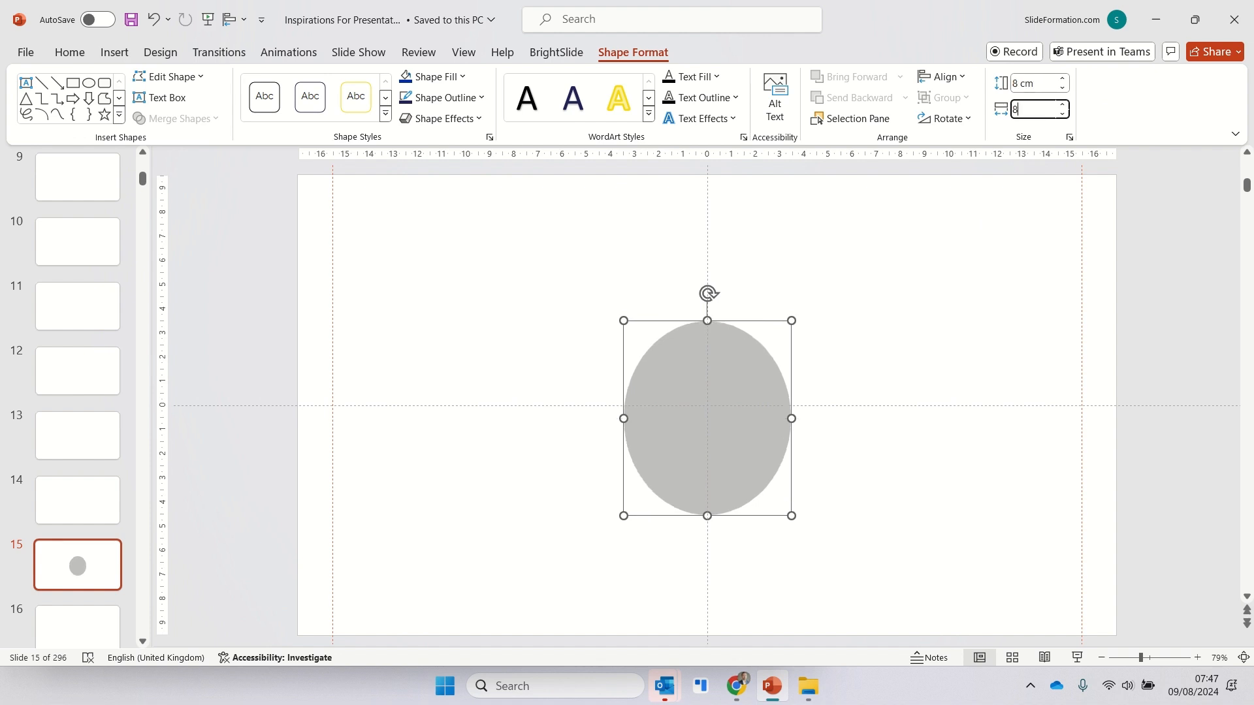
text(8)
key(Return)
- Add a copy of the grey circle, filled dark blue, sized 7 × 7 cm and centred inside the grey one
key(ctrl+d)
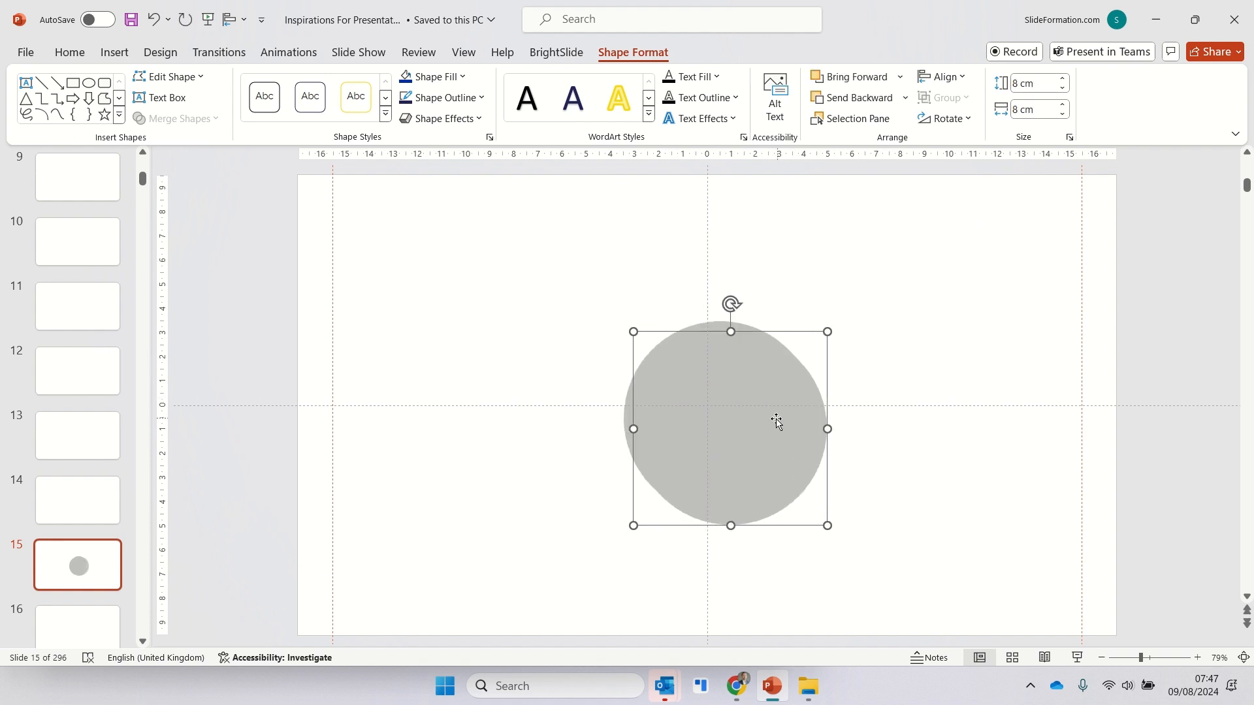
drag(732, 403, 800, 390)
click(406, 77)
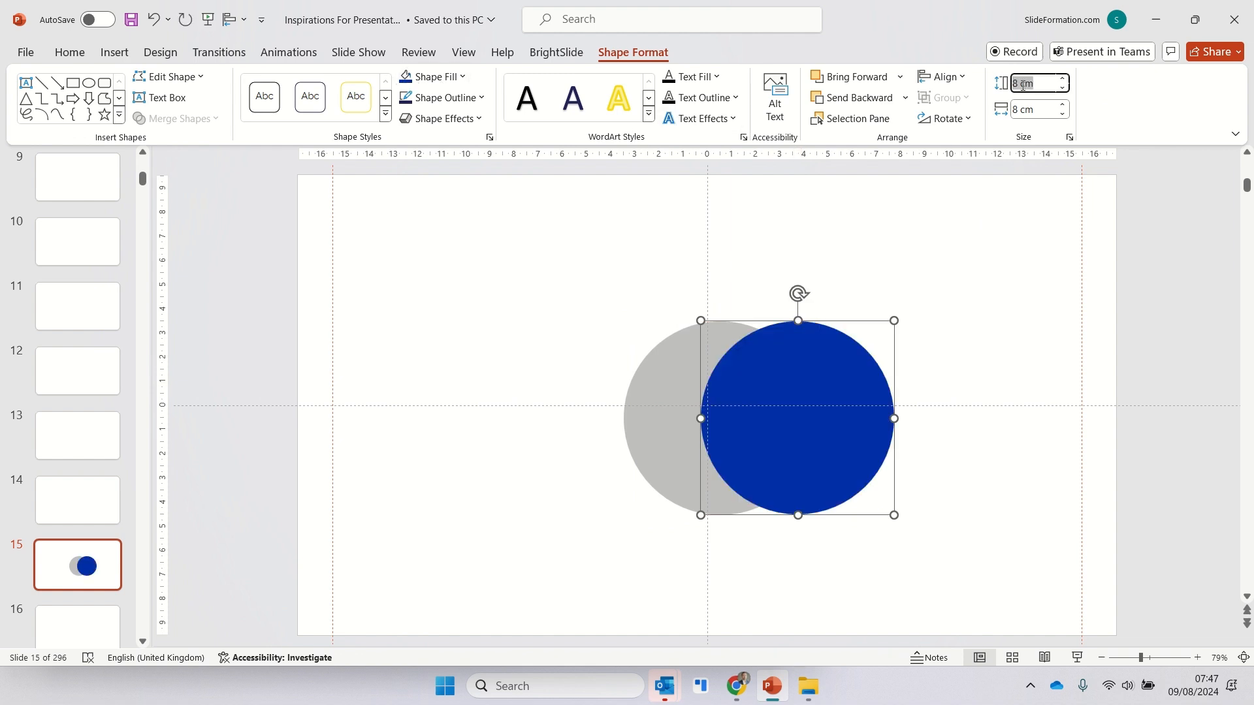
text(7)
key(Tab)
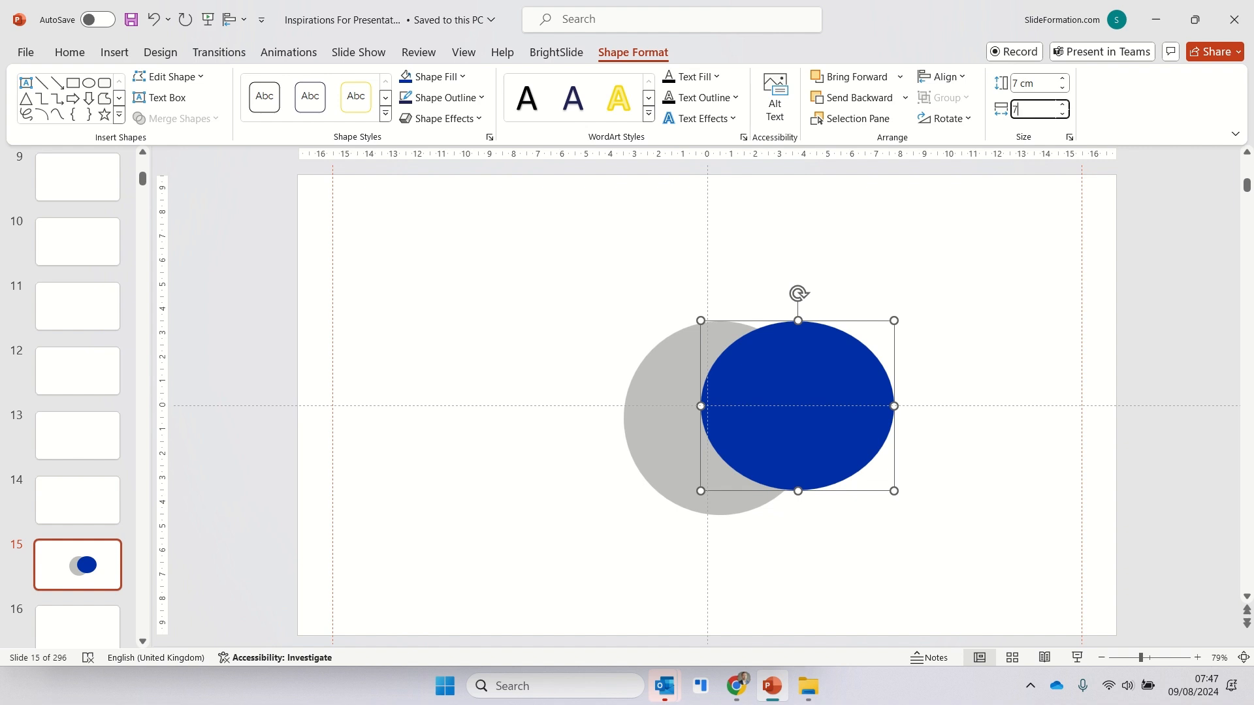
text(7)
key(Return)
drag(804, 379, 739, 391)
- Add a copy of the blue circle, filled yellow, sized 6 × 6 cm and centred inside the blue one
key(ctrl+d)
click(461, 77)
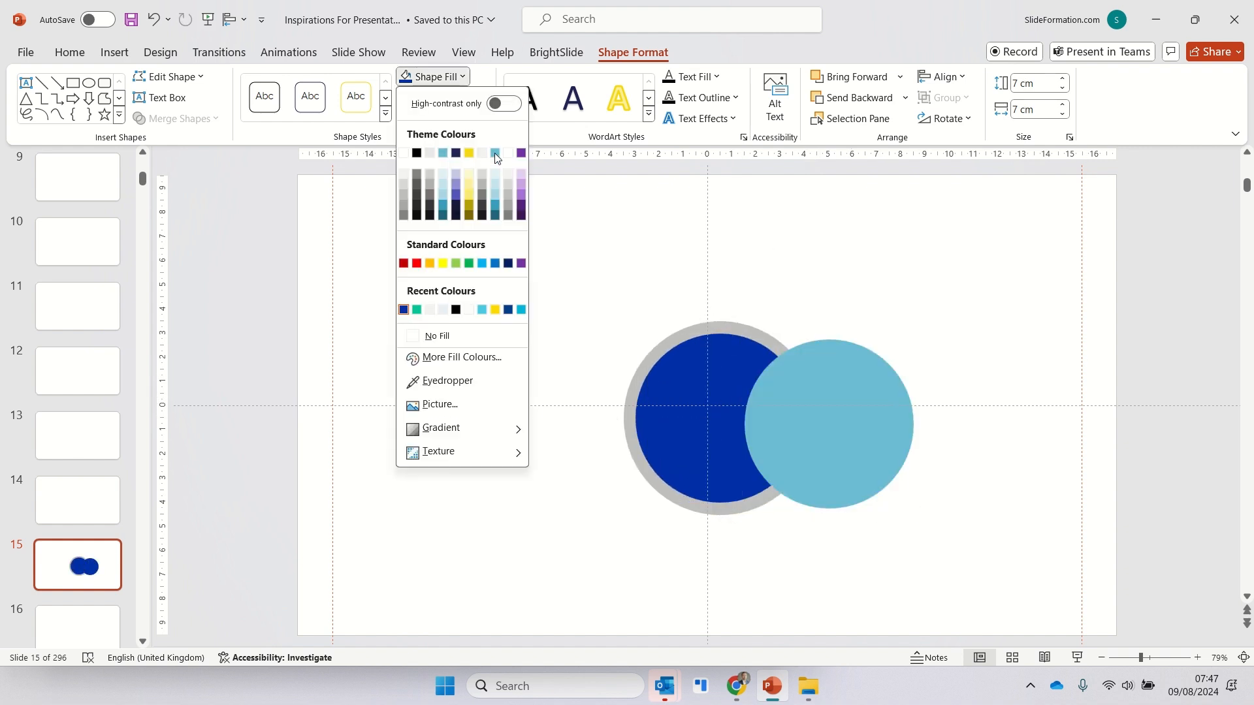
click(470, 154)
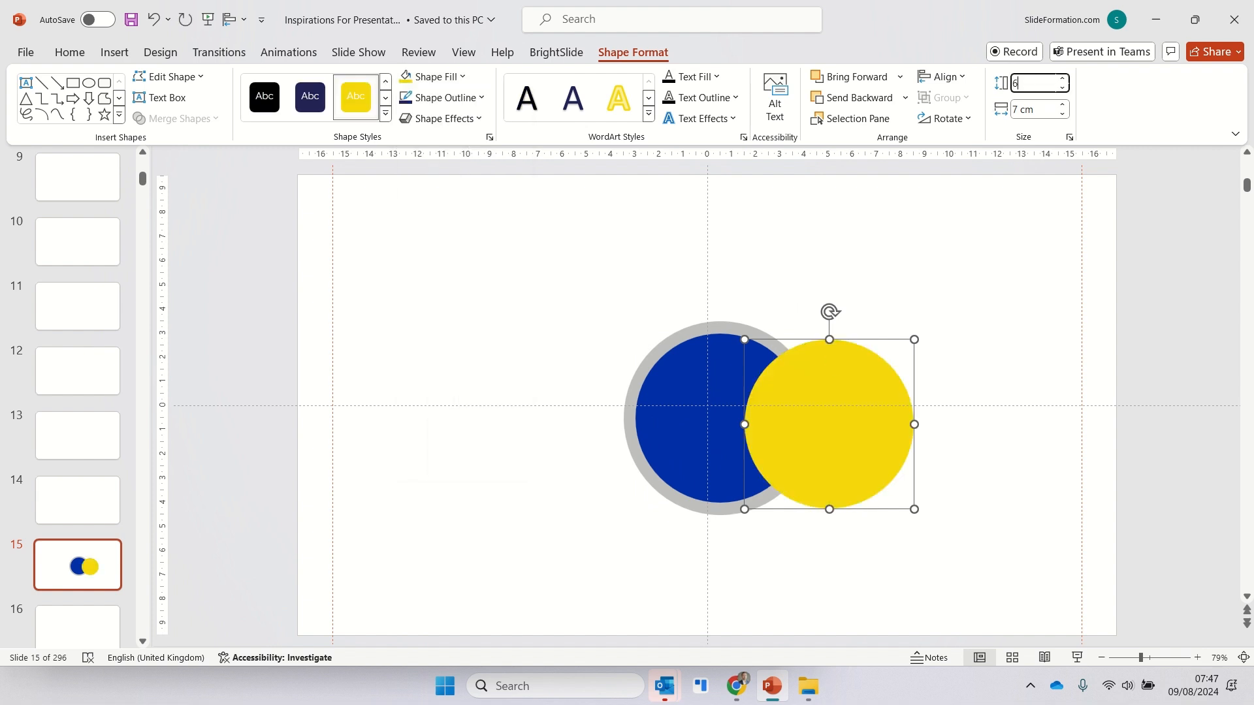
click(1017, 83)
text(6)
key(Tab)
key(Return)
drag(813, 391, 772, 418)
- Add a copy of the yellow circle, filled light purple, sized 5 × 5 cm and centred inside the yellow one
click(463, 77)
click(522, 188)
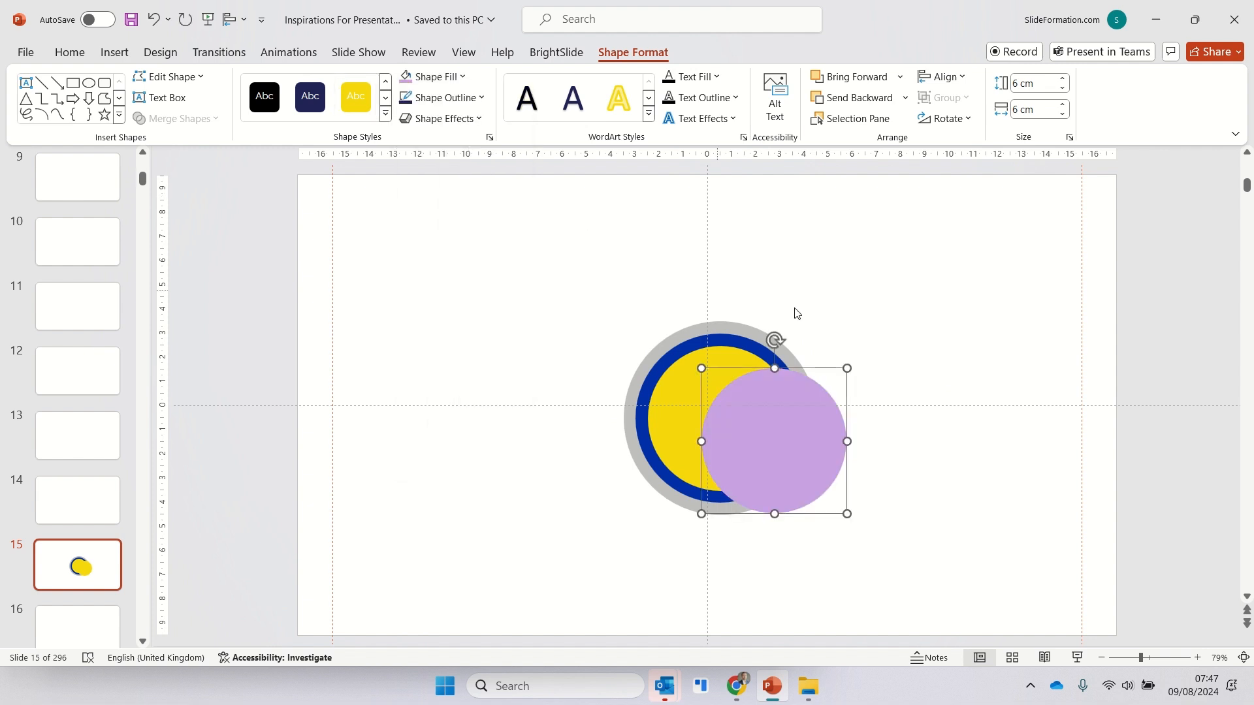
key(Tab)
text(5)
key(Return)
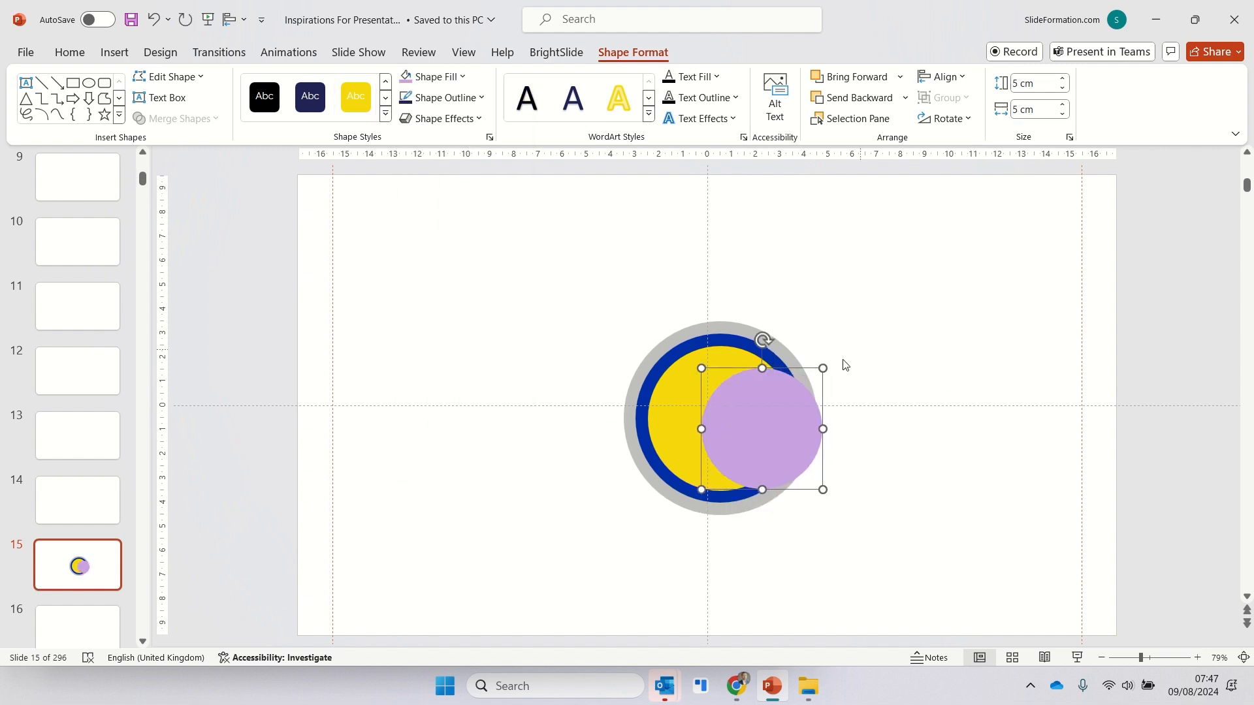
drag(755, 407, 706, 376)
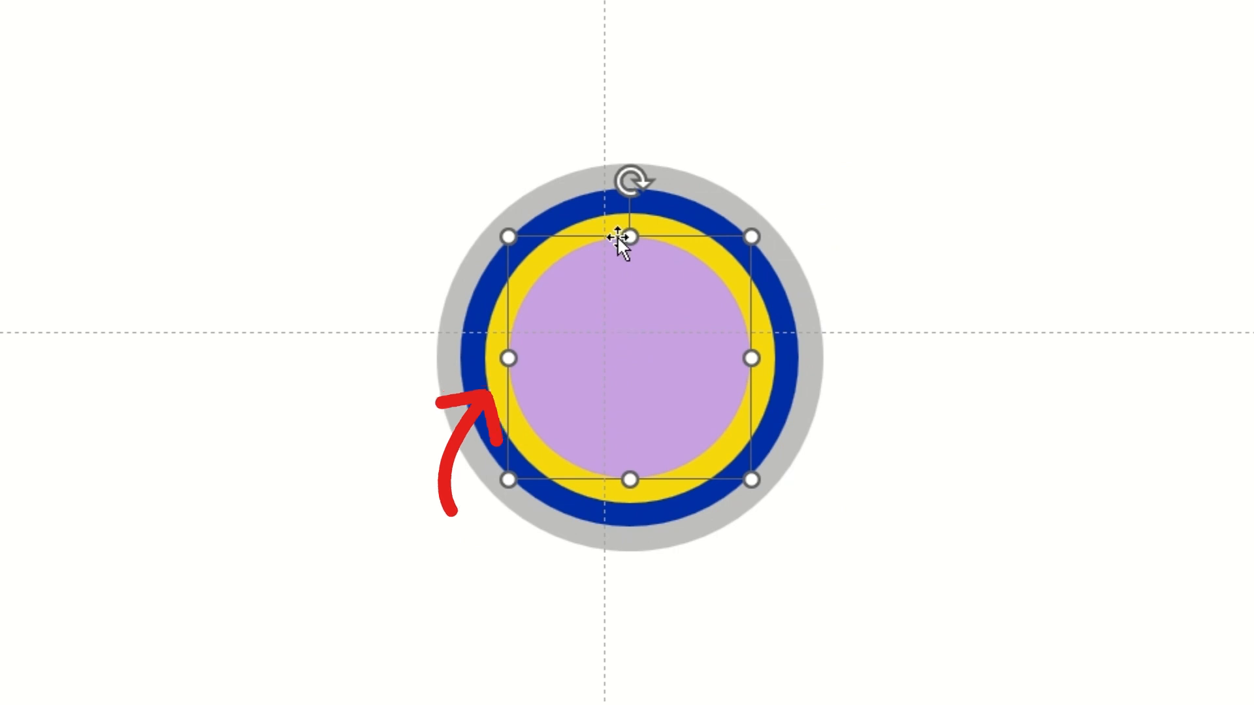
- Align the four circles at the slide's centre as an 11.58 cm group and fill them white
key(ctrl+a)
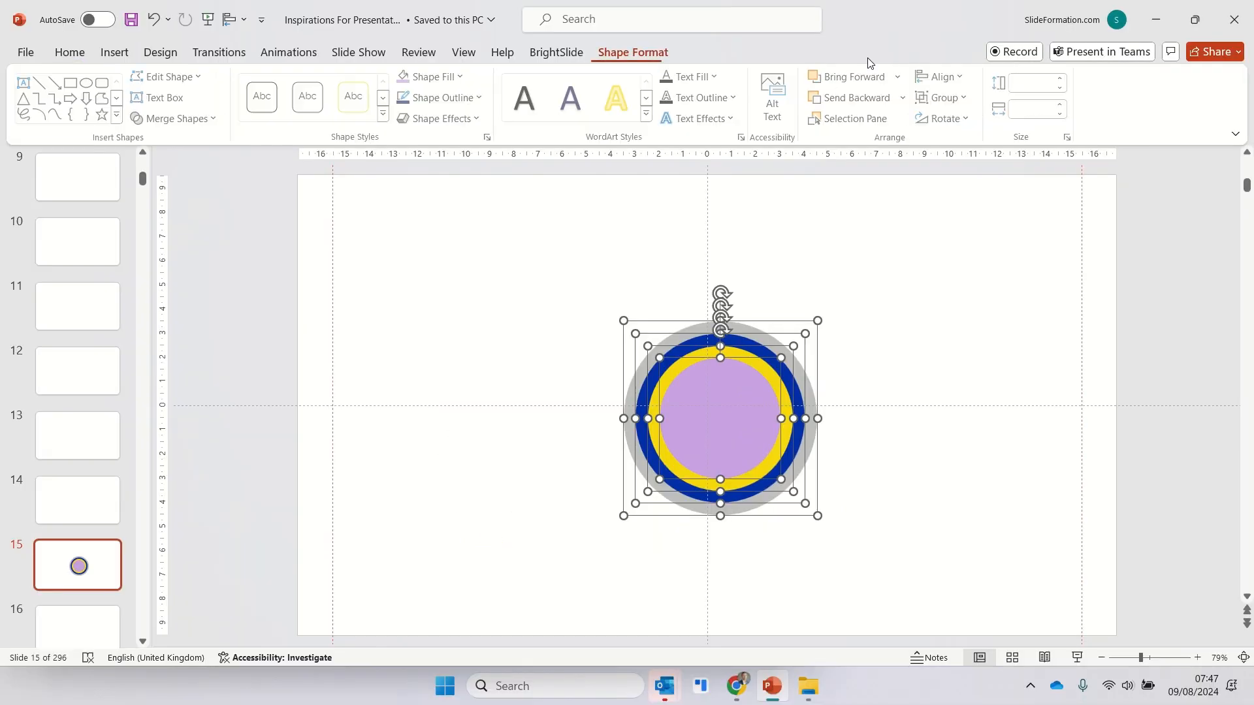
click(949, 77)
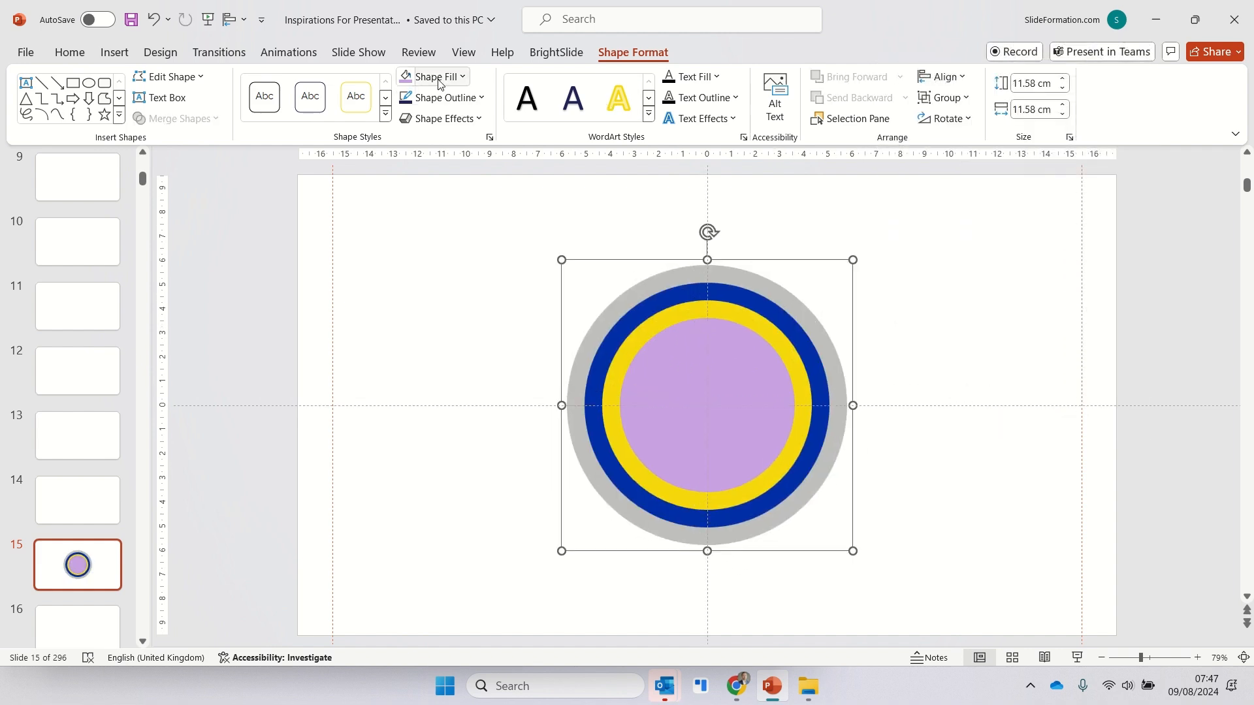
click(438, 76)
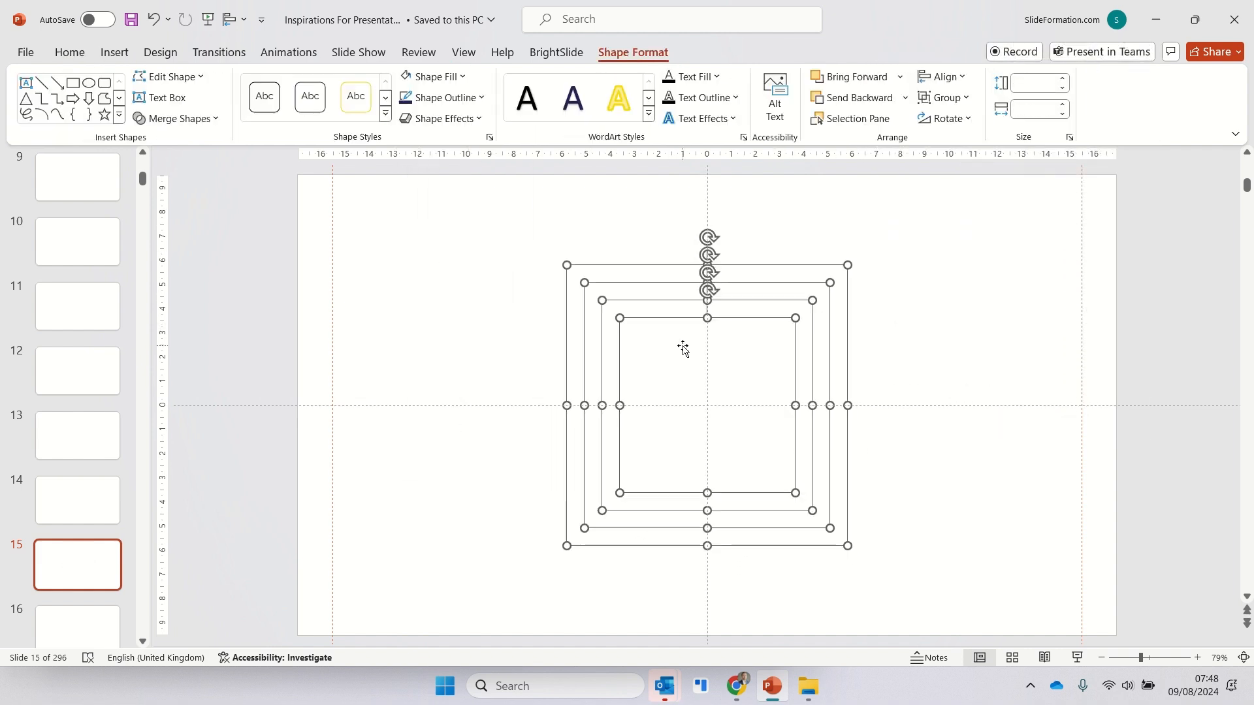
- Apply a centred outer shadow preset to all four circles
right_click(684, 346)
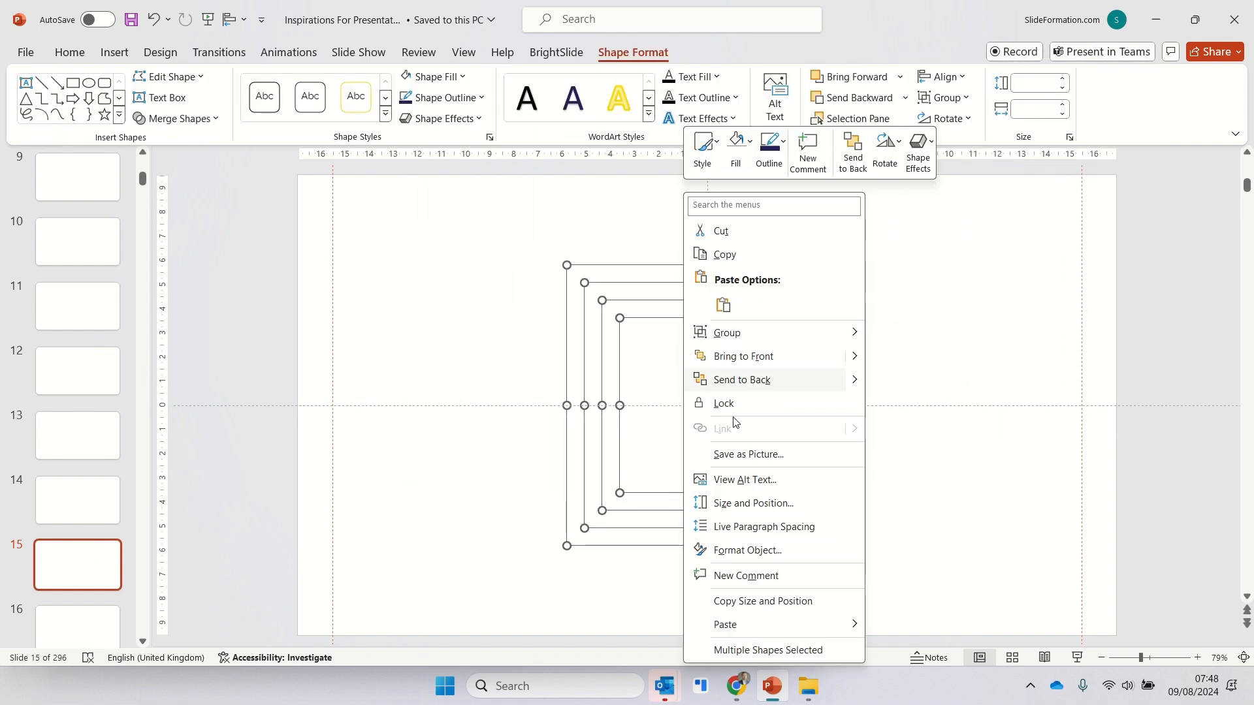
click(808, 550)
click(1078, 235)
click(1069, 270)
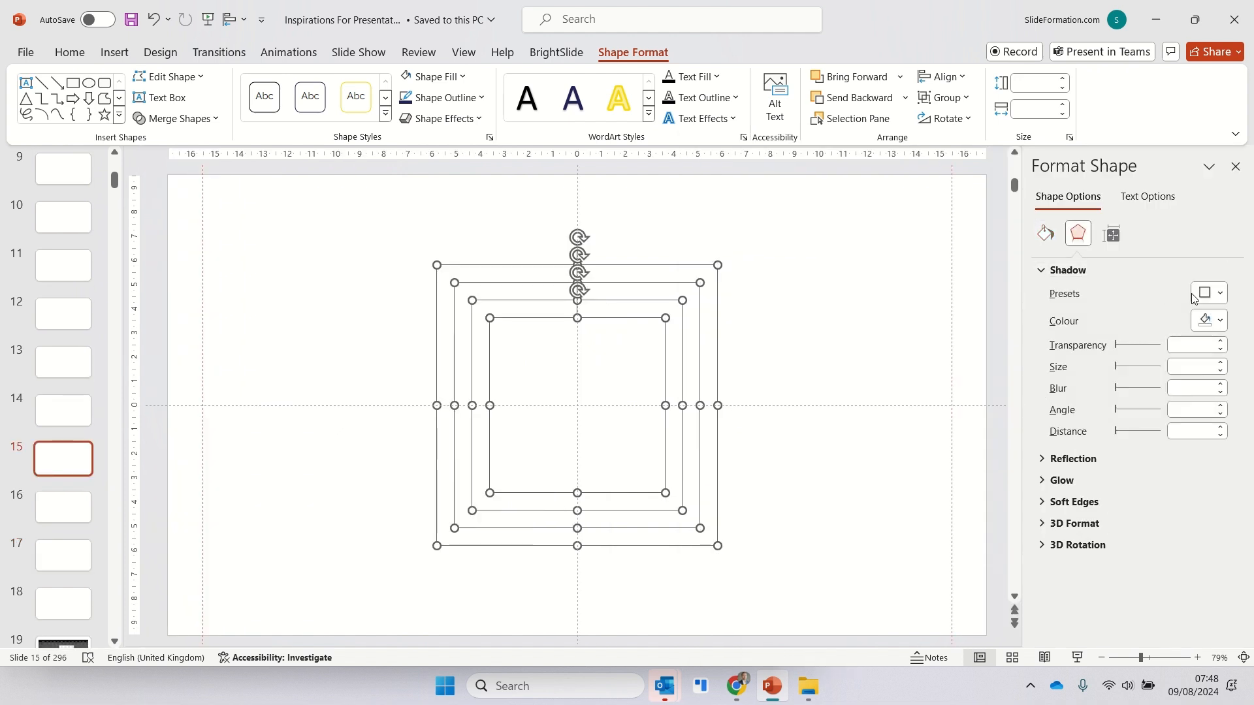
click(1208, 294)
click(1170, 476)
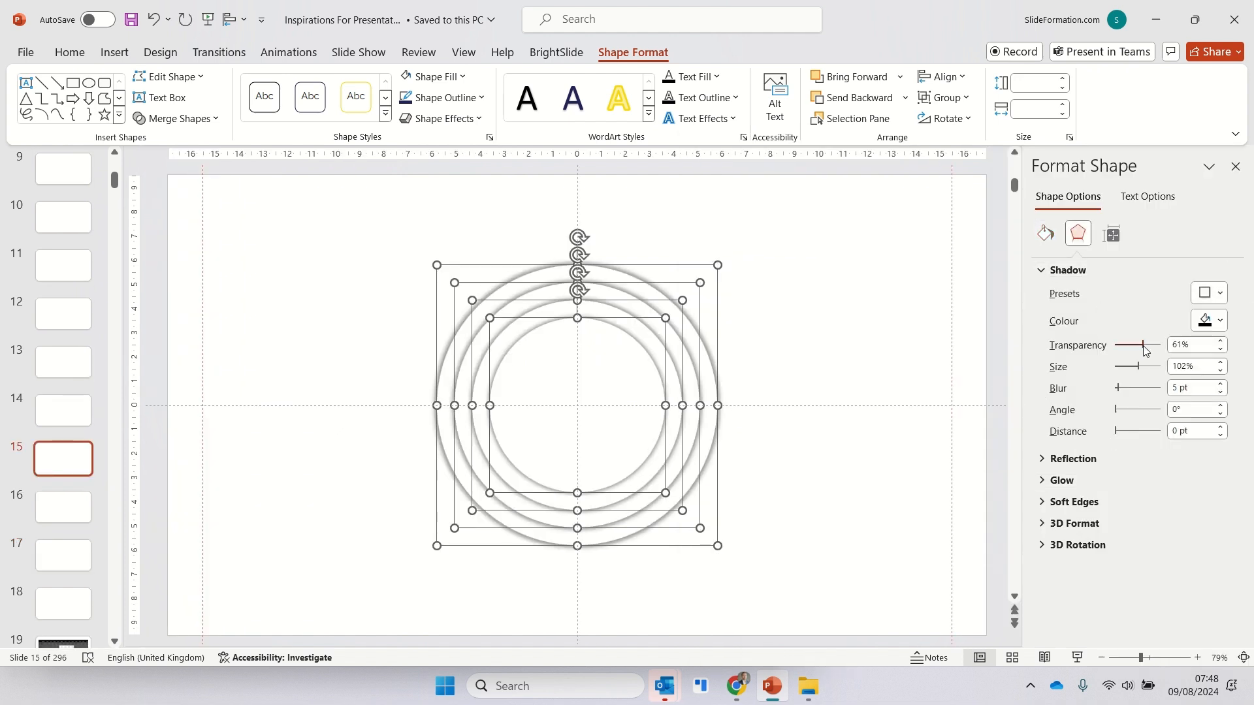
- Set the circles' shadow to 90% transparency and 104% size
drag(1143, 351, 1140, 368)
key(alt)
click(1220, 371)
click(1221, 372)
click(1221, 371)
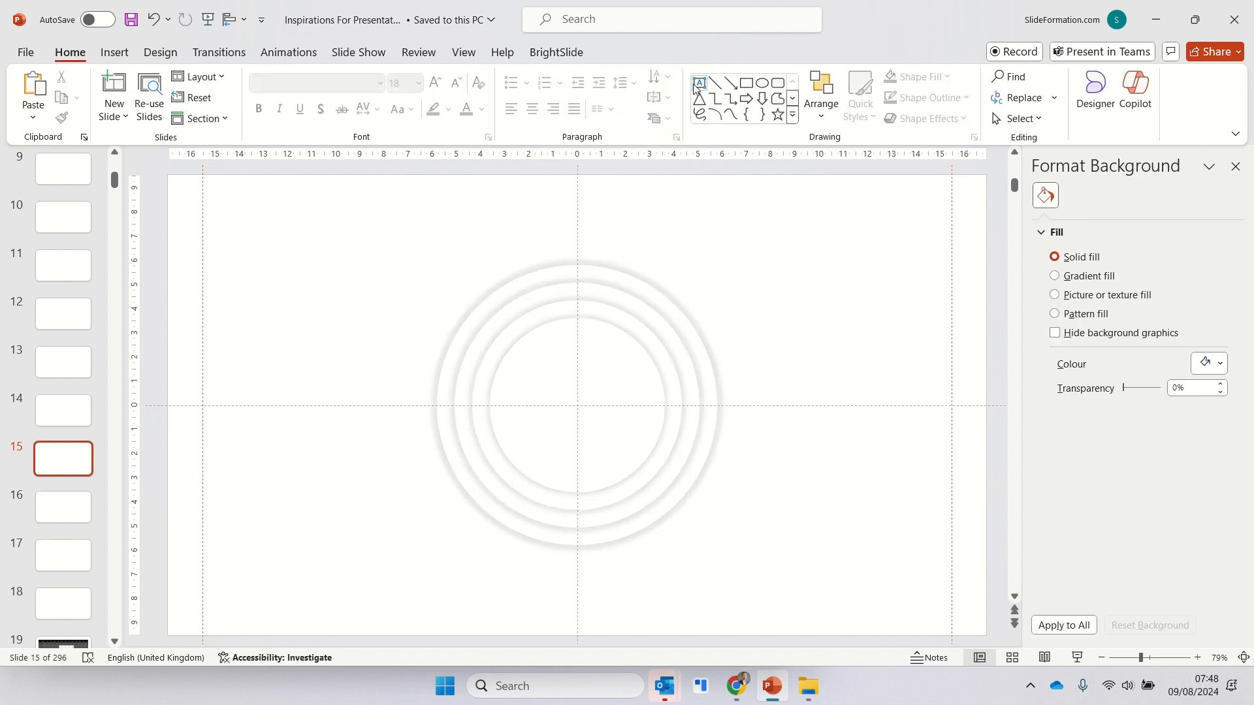
- Add a text box beside the rings reading "AIM:" with "$6.7m" on a second line
click(699, 83)
drag(723, 283, 911, 356)
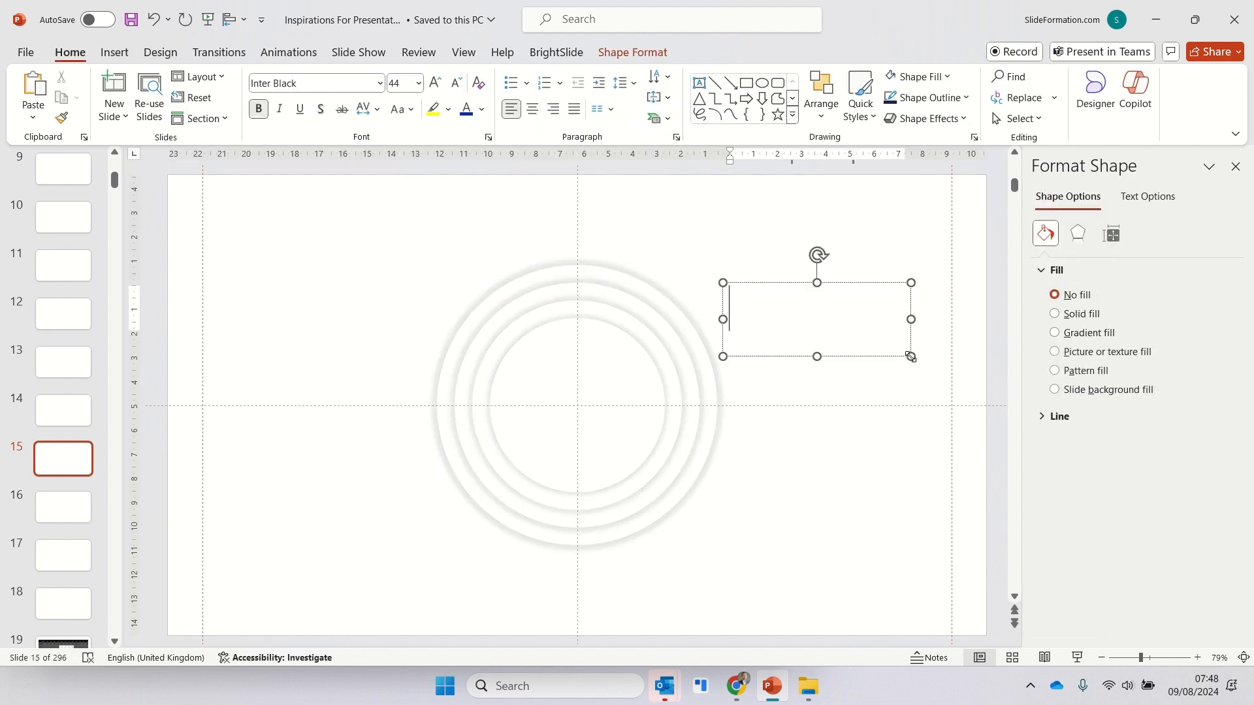
text(AIM:)
key(Return)
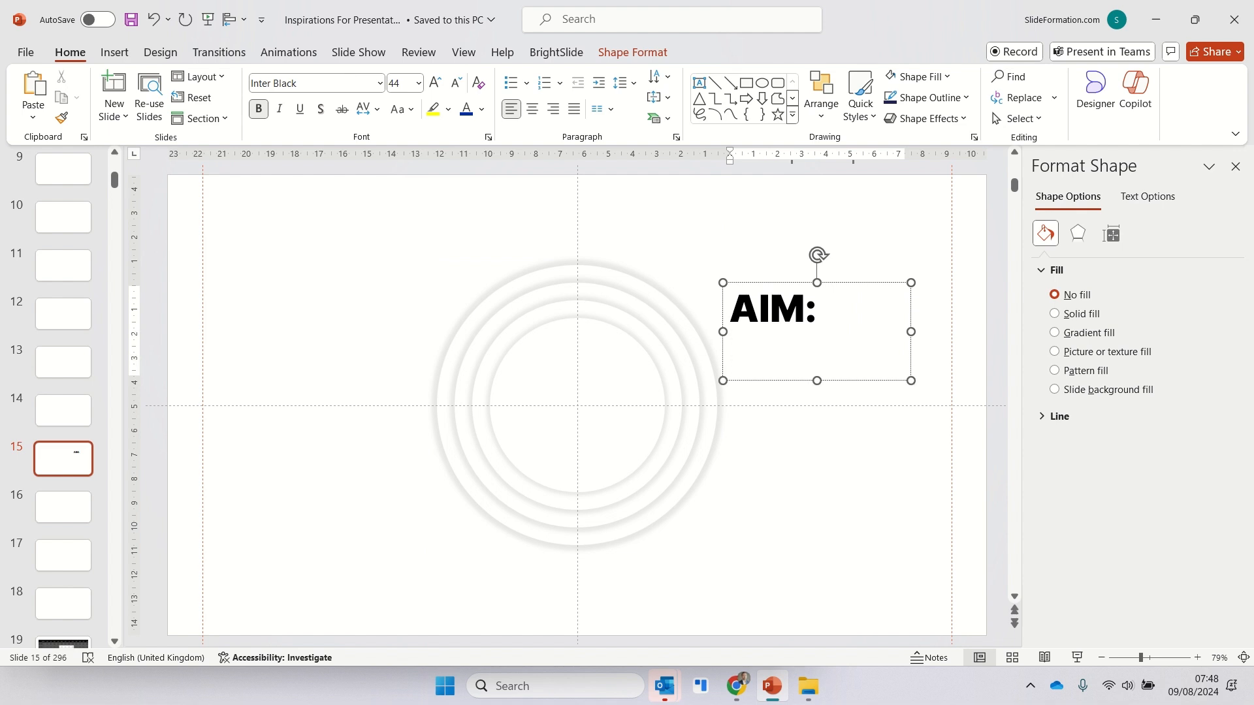
text($6.7m)
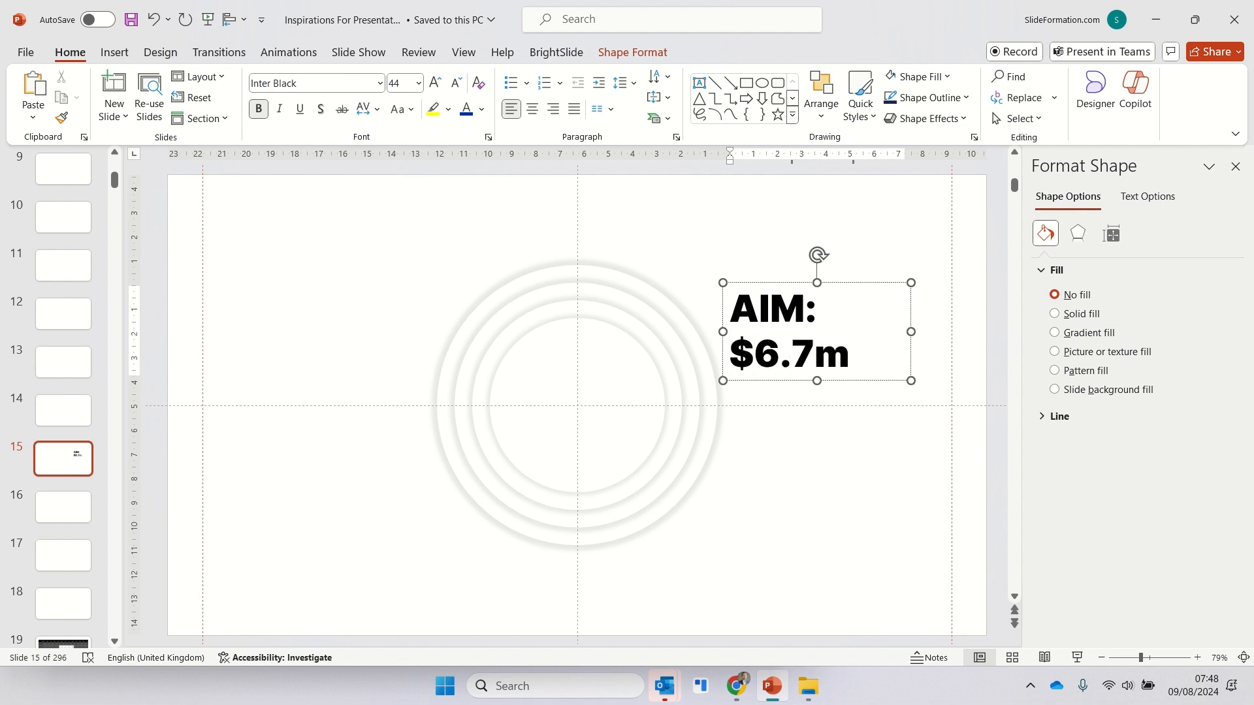
- Centre the "AIM: $6.7m" text, place it in the middle of the rings and set its font to Poppins
key(ctrl+a)
key(ctrl+e)
drag(819, 283, 580, 363)
click(349, 86)
text(poppins)
key(Return)
click(812, 448)
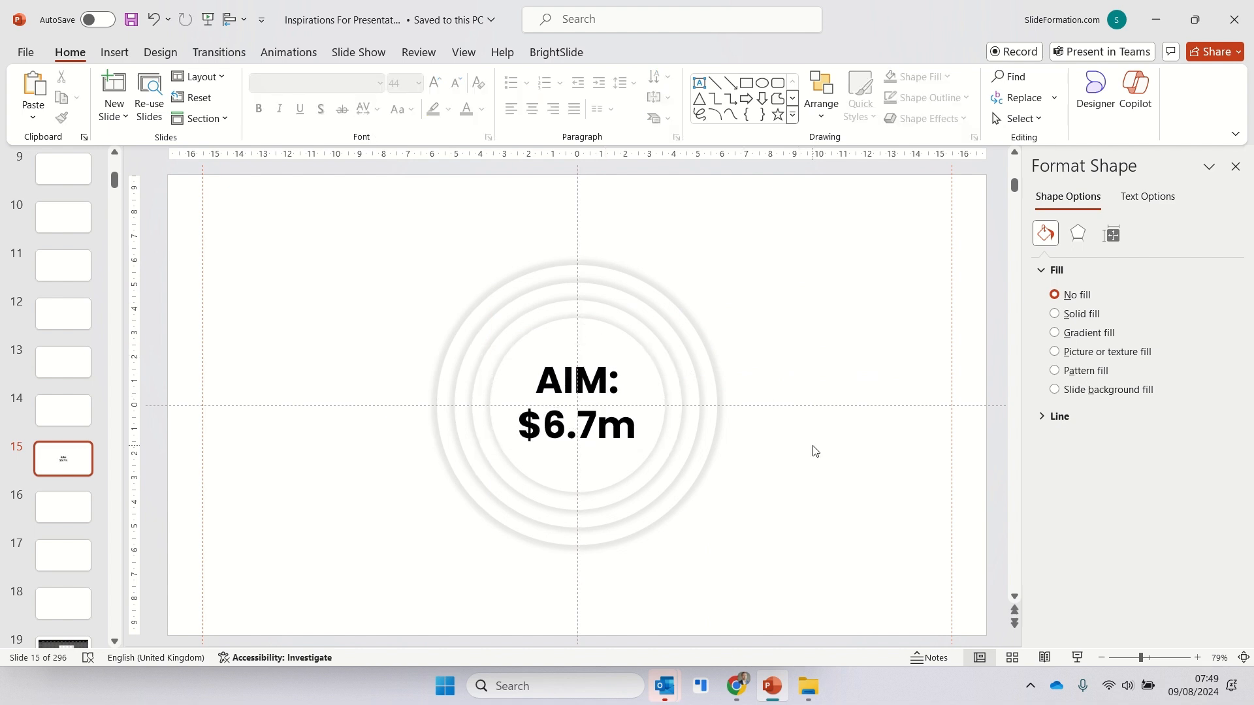
- Draw a borderless bent-line call-out about 5.8 × 2.2 cm at the upper right of the rings, containing "Magic components"
click(795, 116)
scroll(787, 418, down, 2)
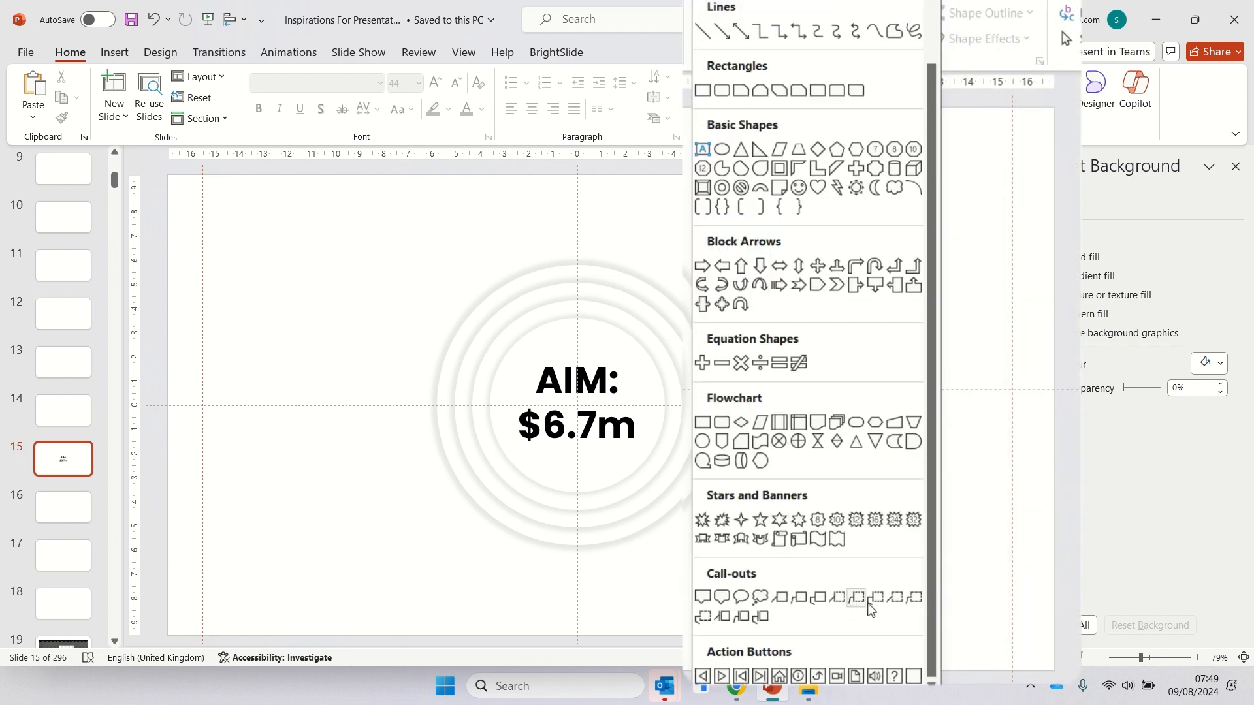
click(915, 599)
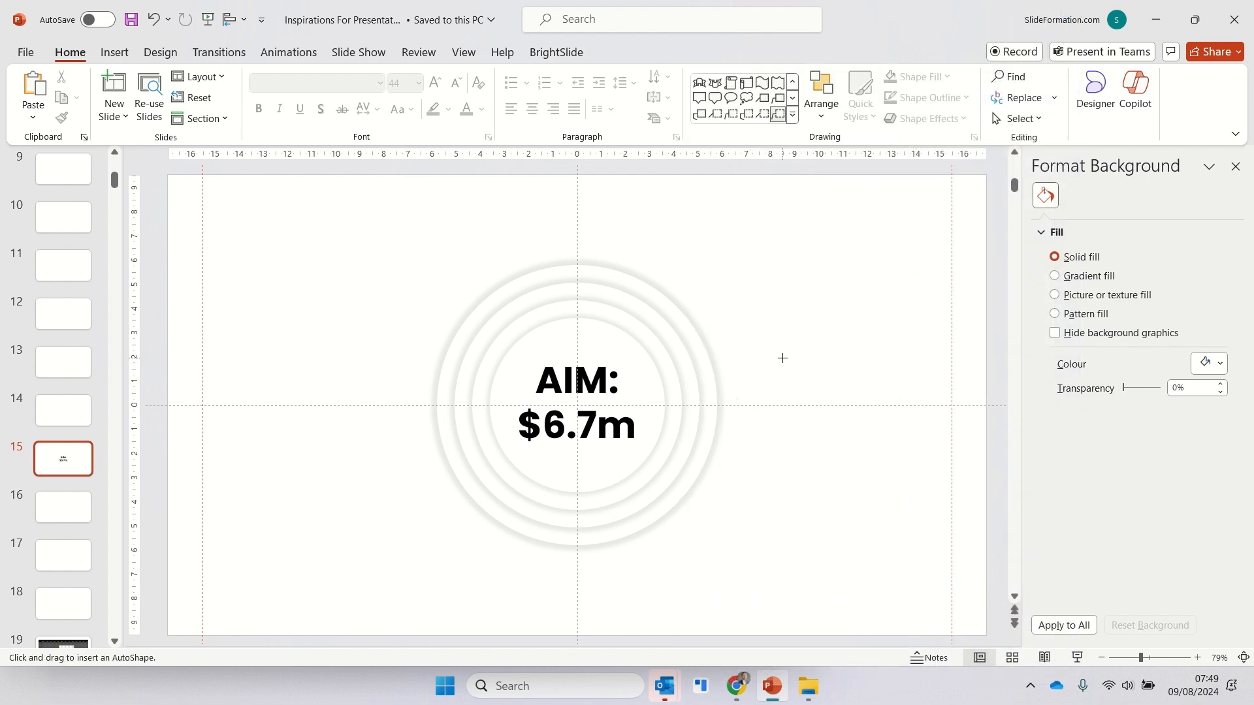
mouse_move(754, 305)
mouse_down()
mouse_move(890, 249)
mouse_move(846, 268)
mouse_up()
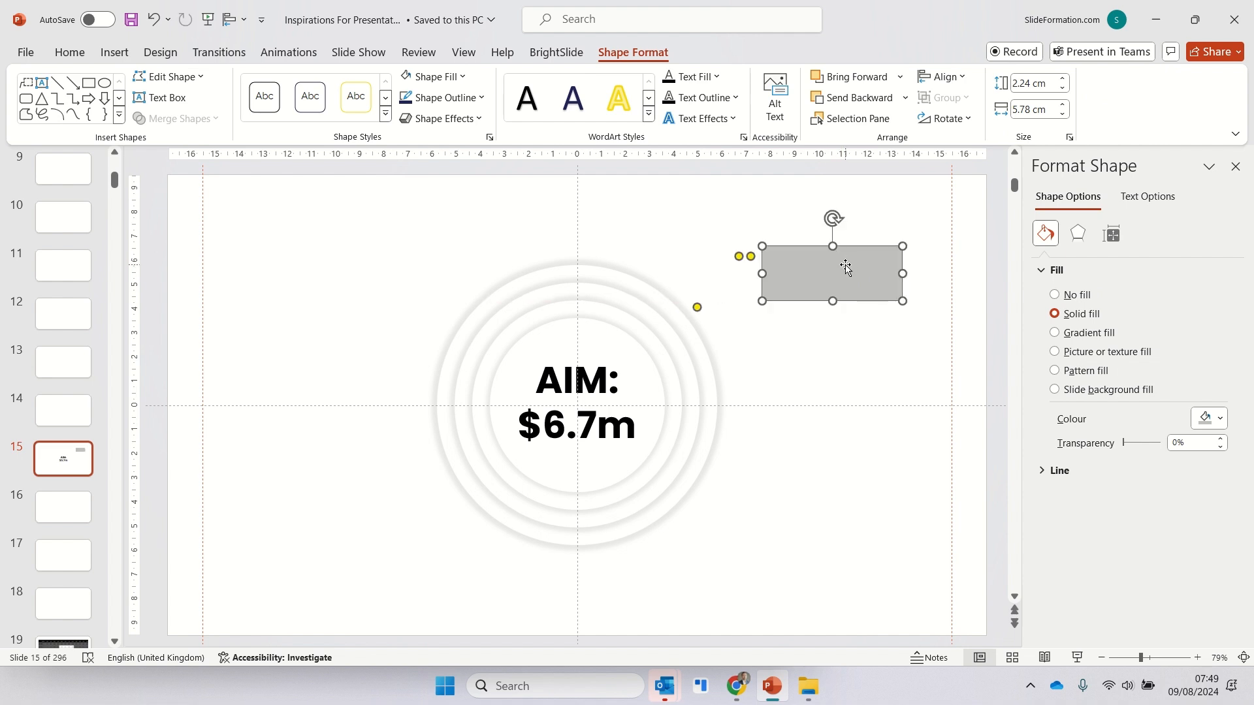
text(Magic c)
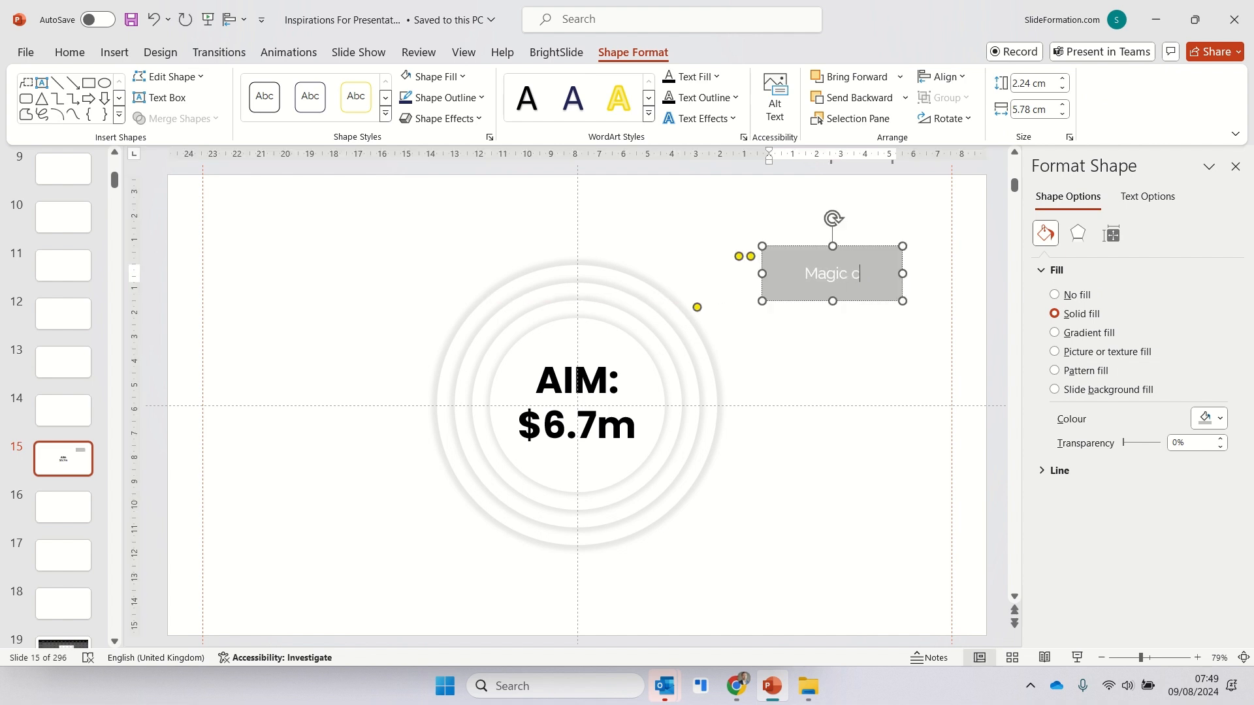
text(omponents)
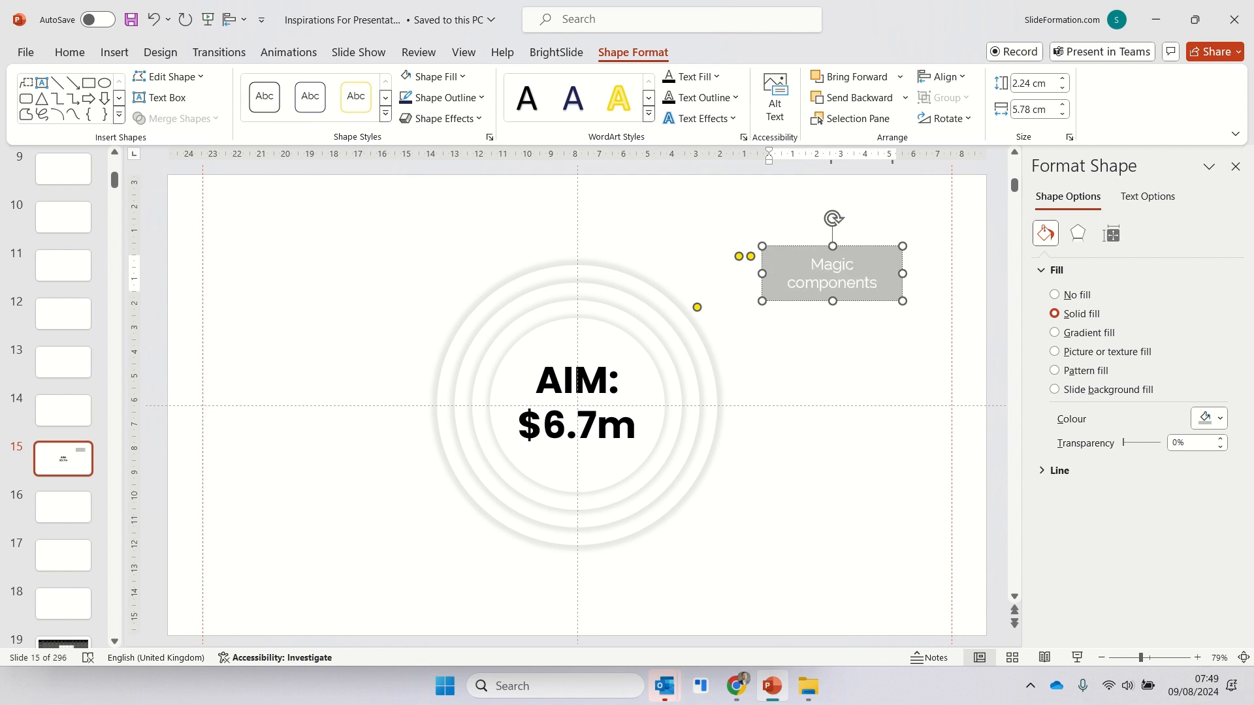
- Remove the call-out's fill and make its leader line light grey
click(788, 341)
click(807, 300)
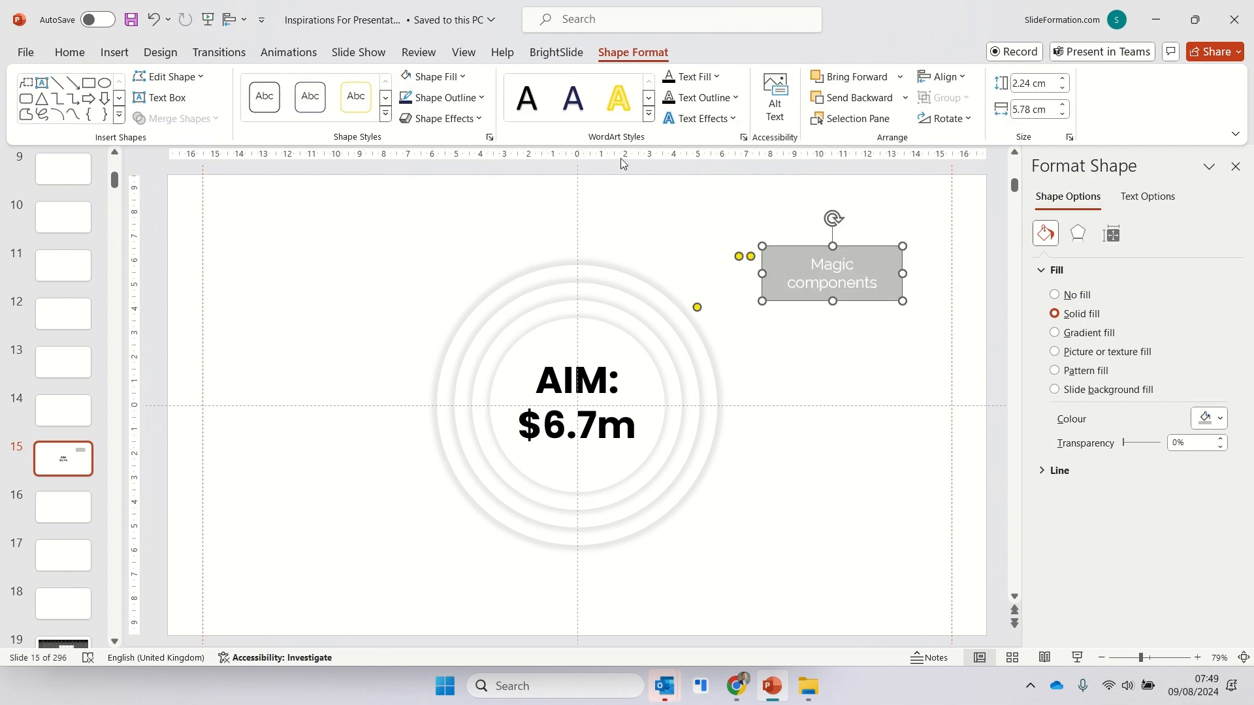
click(455, 82)
click(465, 336)
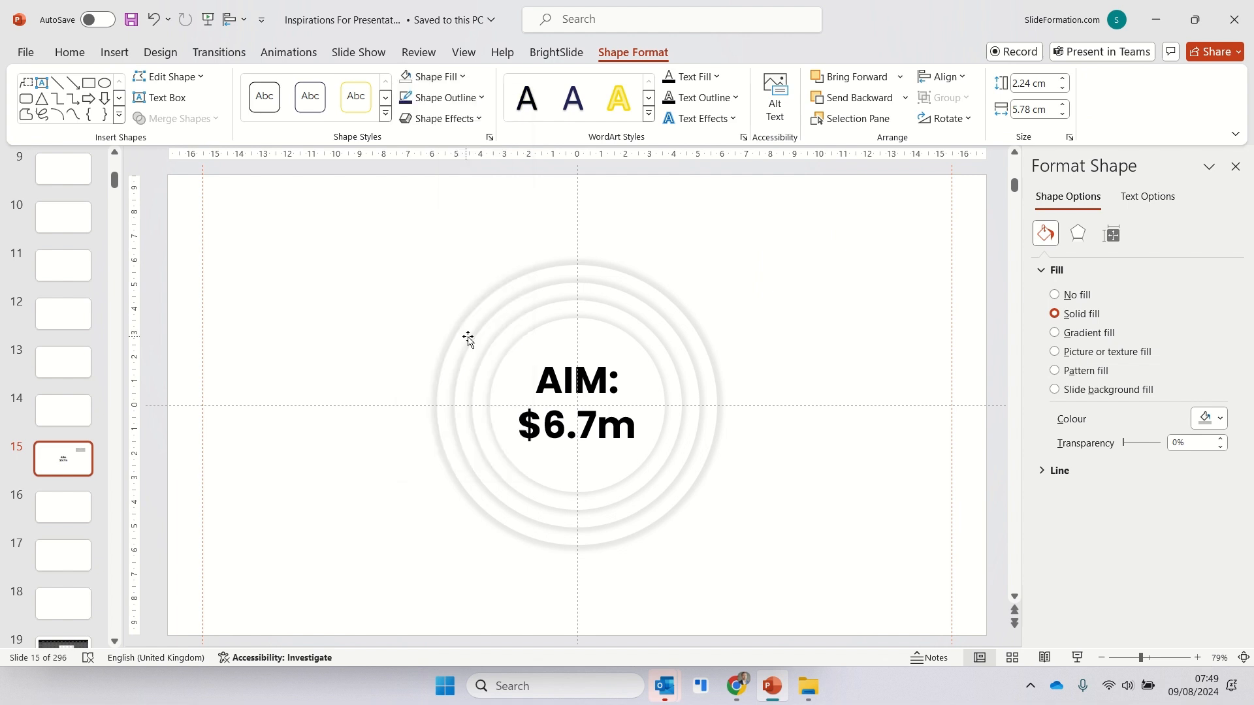
click(441, 100)
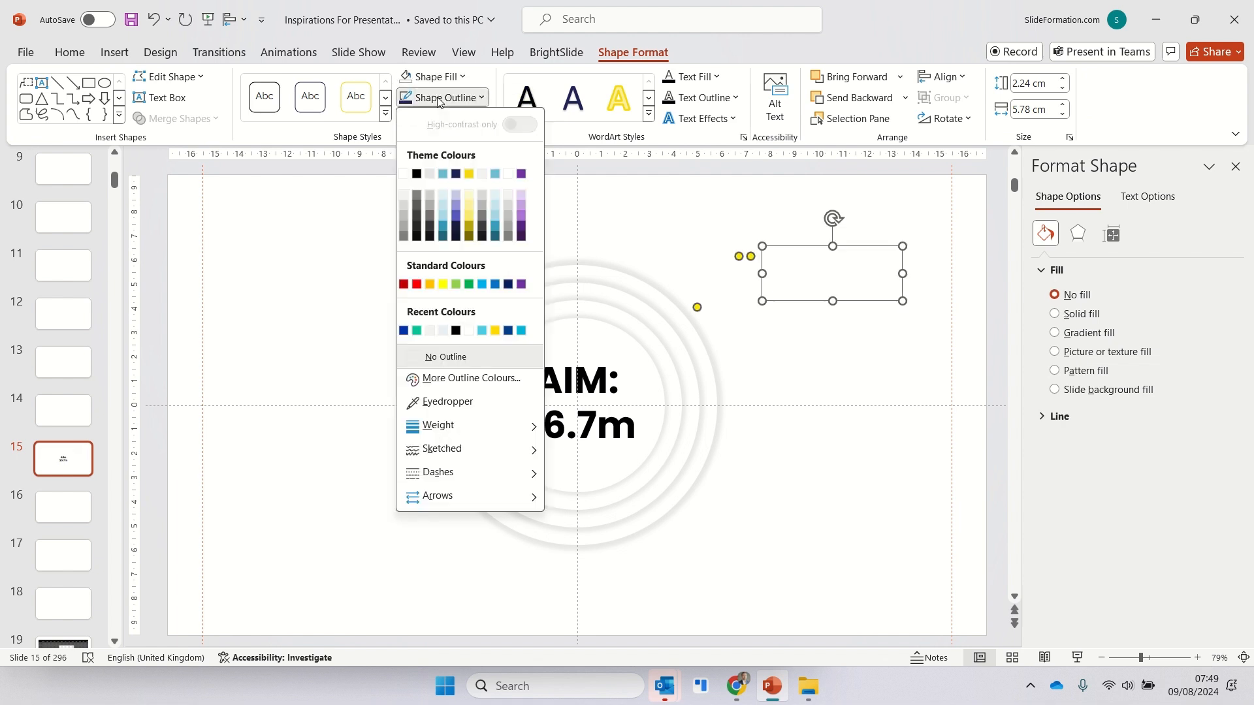
click(404, 217)
click(870, 398)
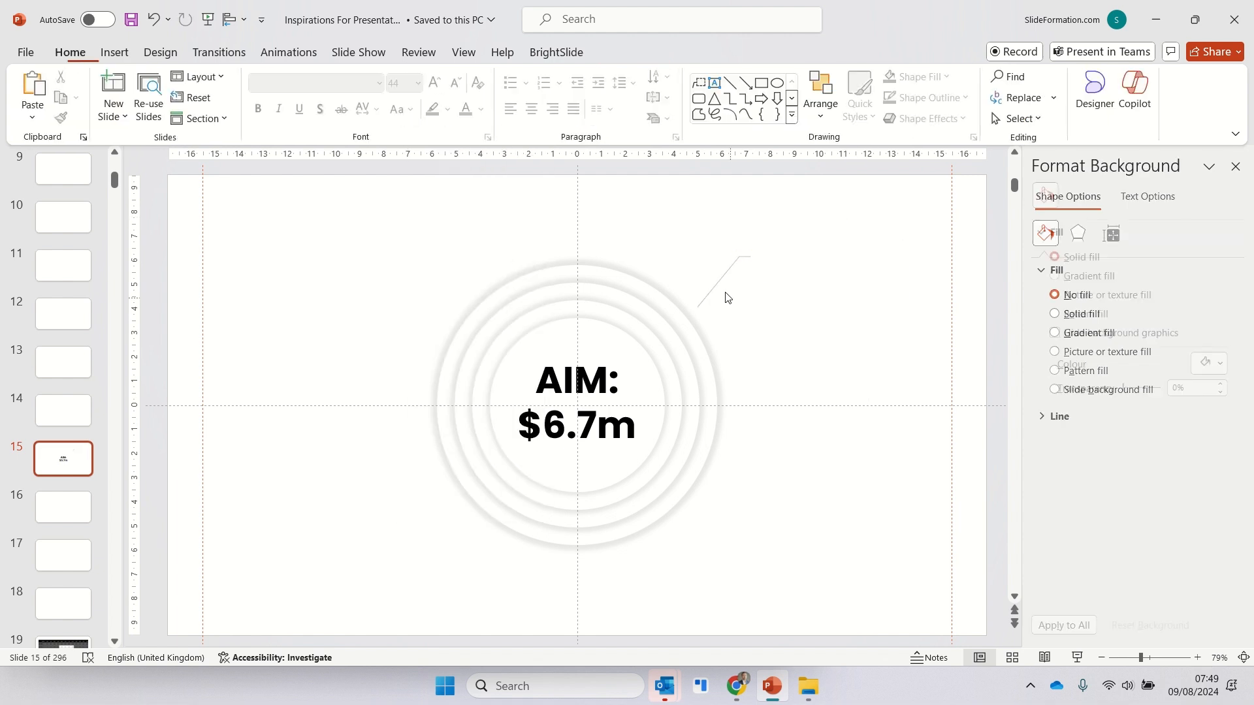
- Format the "Magic components" text as dark blue, left-aligned and bold
click(776, 263)
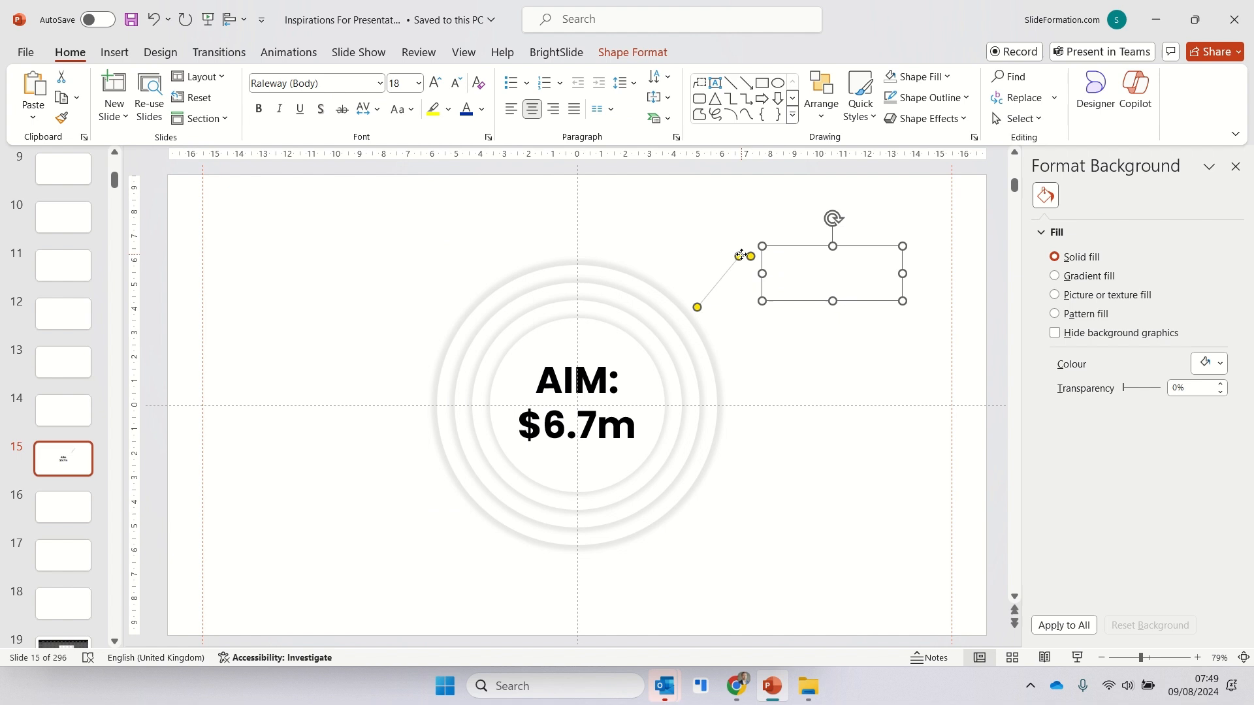
click(466, 111)
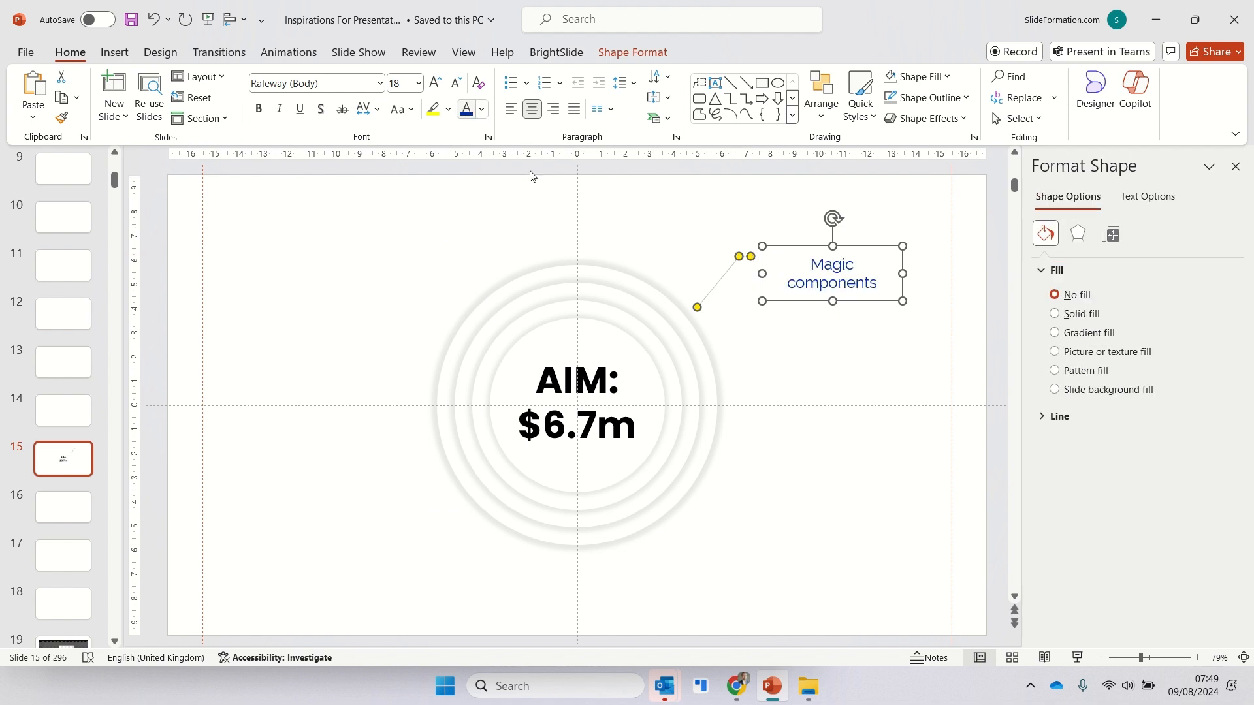
click(512, 111)
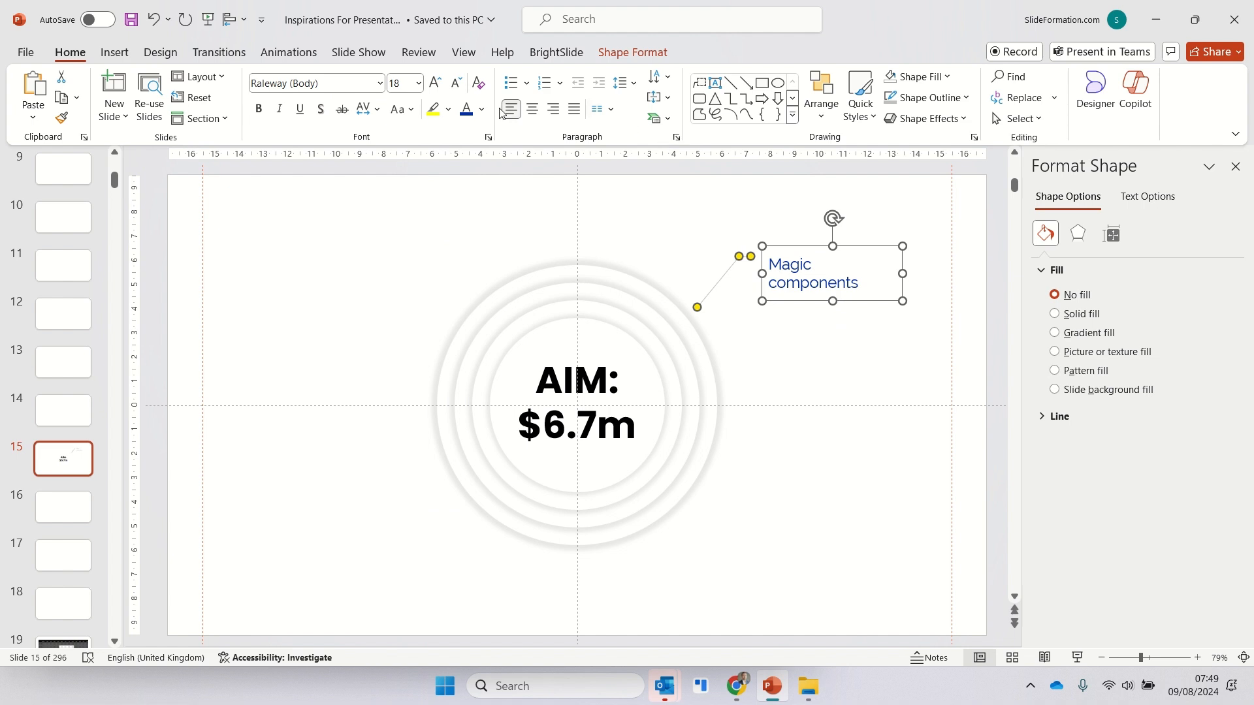
click(259, 109)
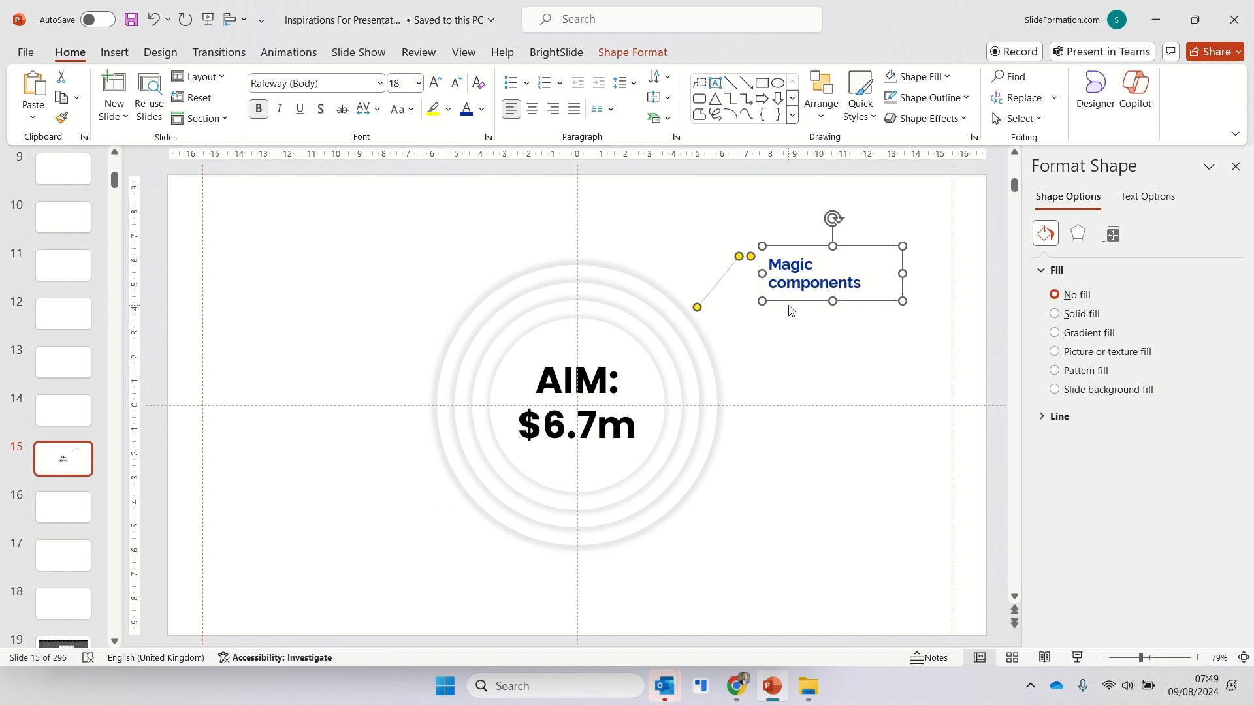
- Place a copy of the call-out at the lower right of the rings and change its text to "Workshops and trainings"
drag(788, 302, 774, 518)
key(ctrl+d)
triple_click(800, 523)
text(Workshops and trainings)
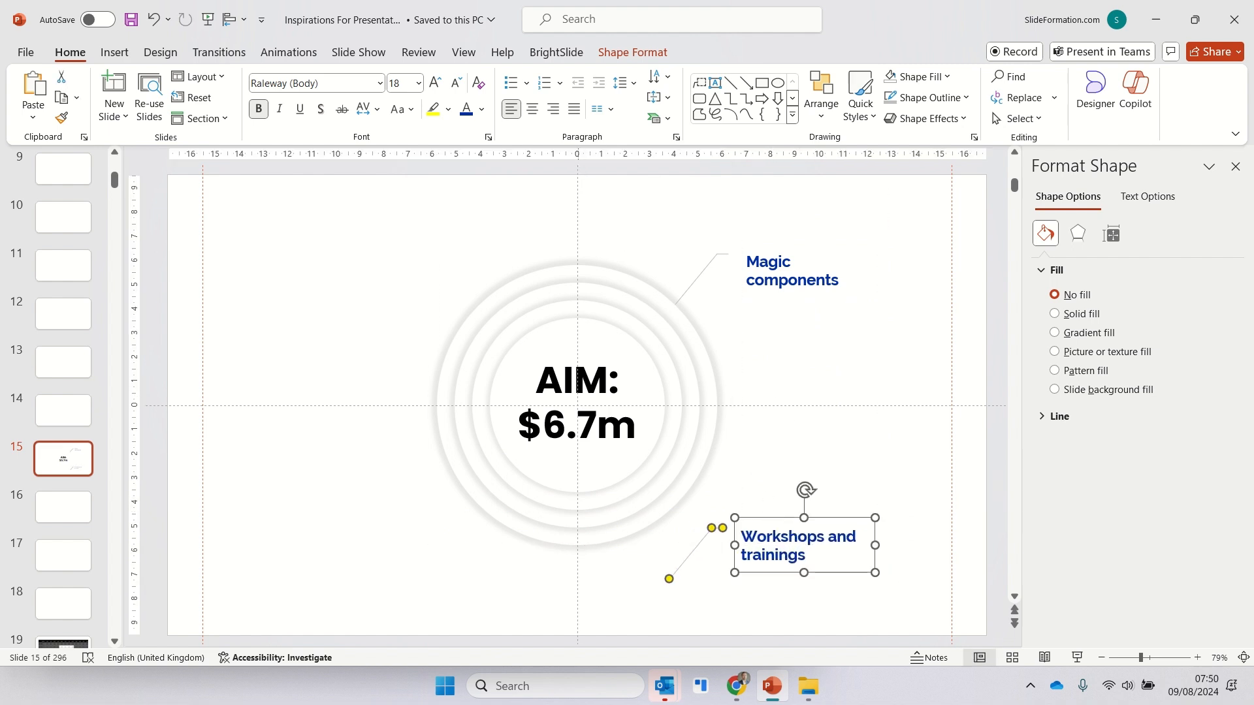
- Add a vertical guide about 4 cm right of the slide centre and horizontal guides about 4 cm above and below it
drag(578, 381, 674, 196)
drag(291, 406, 291, 304)
click(461, 431)
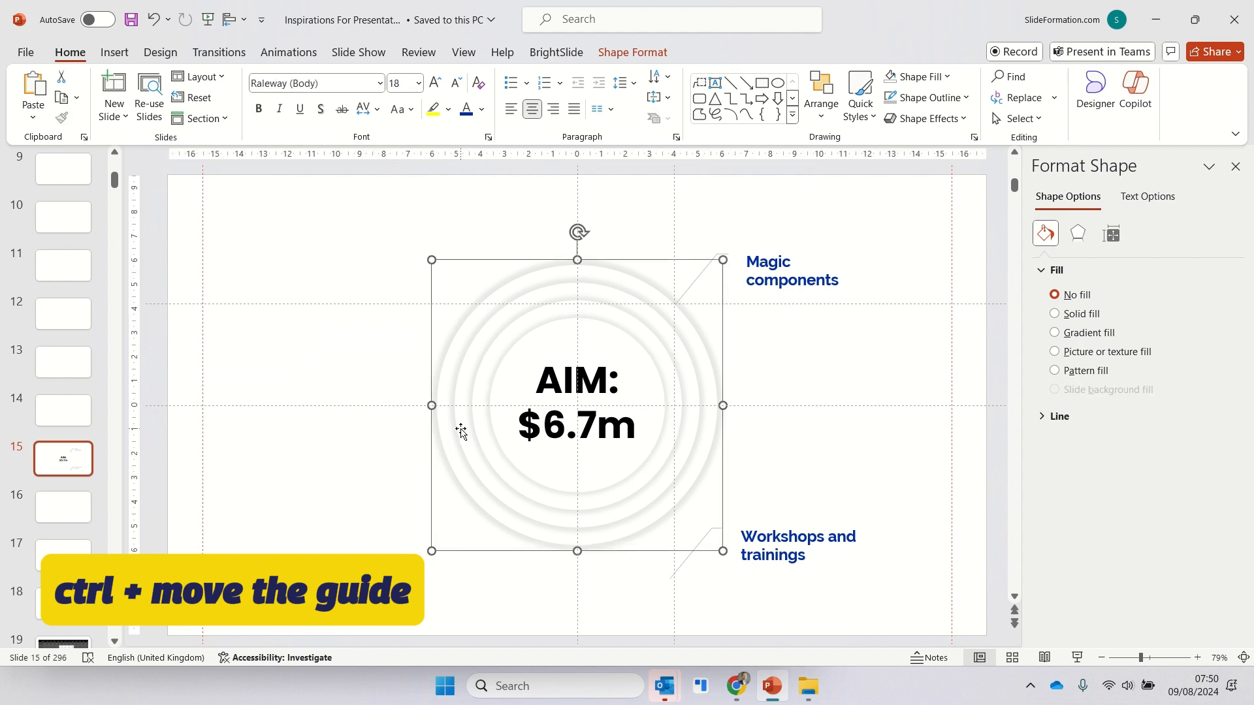
drag(875, 304, 875, 506)
- Add horizontal guides about 6.3 cm above and below the slide centre
click(775, 517)
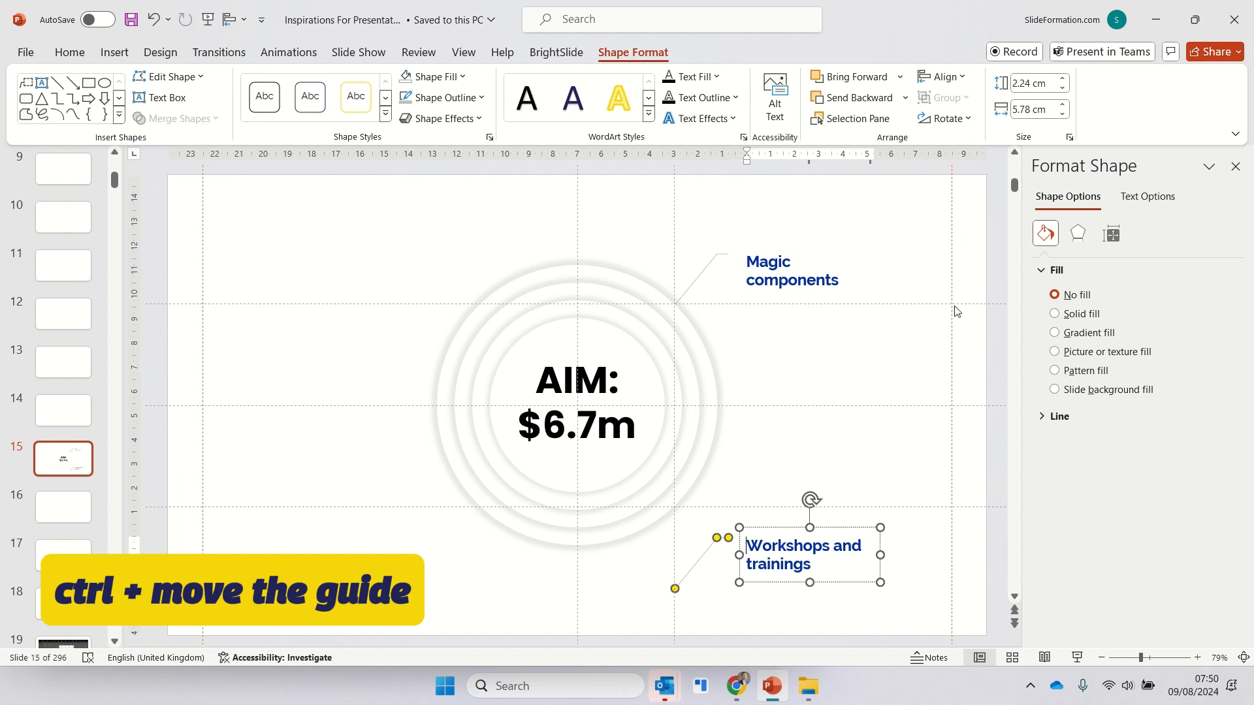
drag(955, 305, 955, 253)
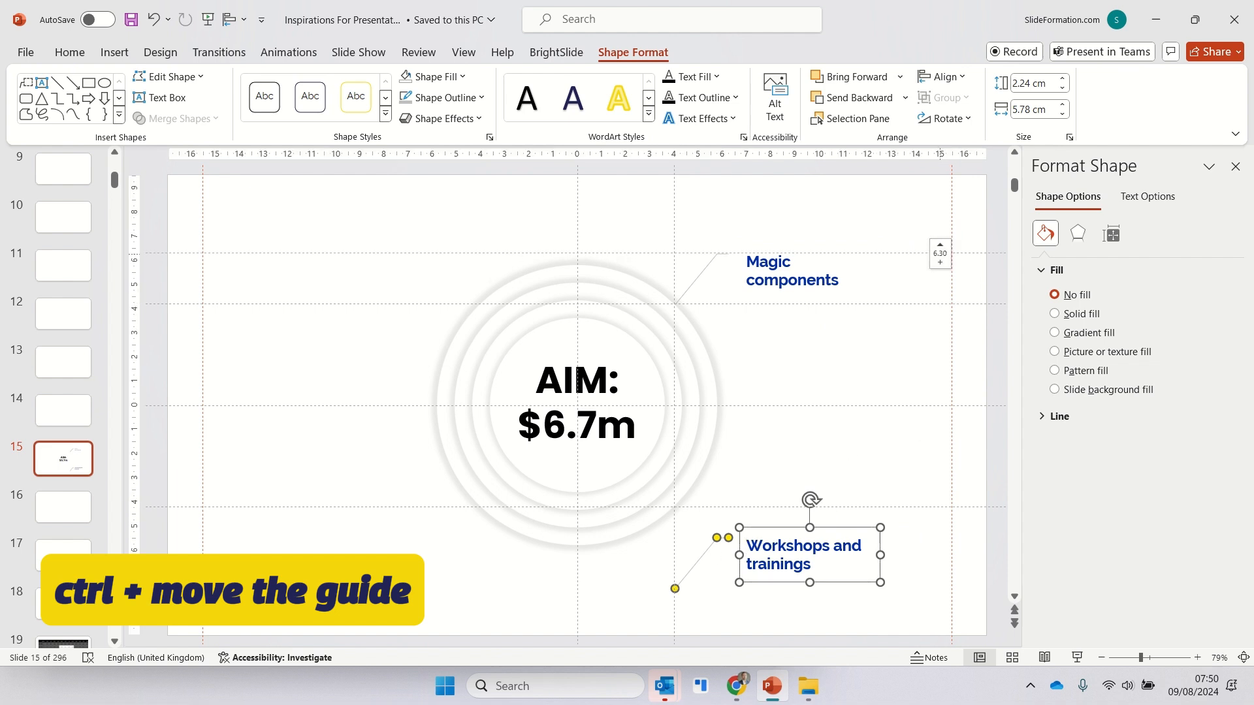
drag(955, 506, 955, 558)
- Reposition both right-hand call-outs and point the "Workshops and trainings" leader line up to the lower guide intersection on the rings
drag(837, 528, 837, 515)
drag(675, 577, 675, 508)
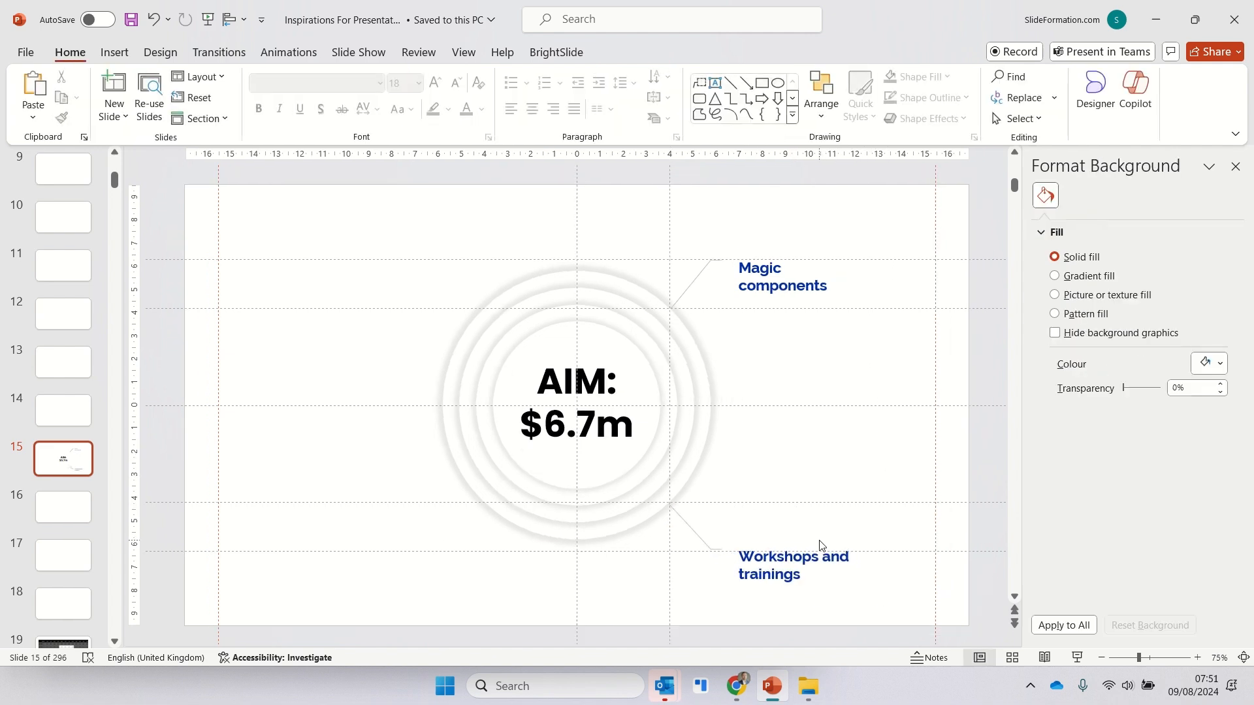
drag(792, 540, 792, 527)
drag(784, 303, 784, 333)
drag(784, 526, 784, 514)
drag(668, 477, 667, 501)
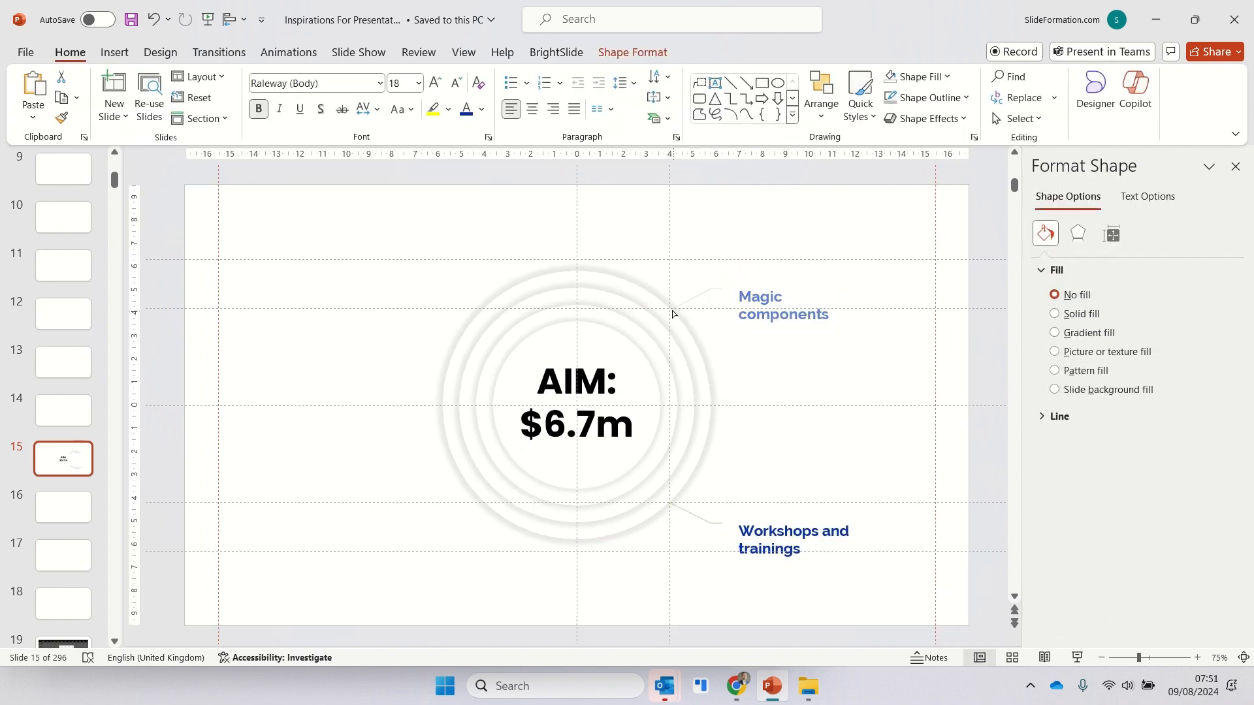
drag(780, 305, 780, 288)
click(788, 530)
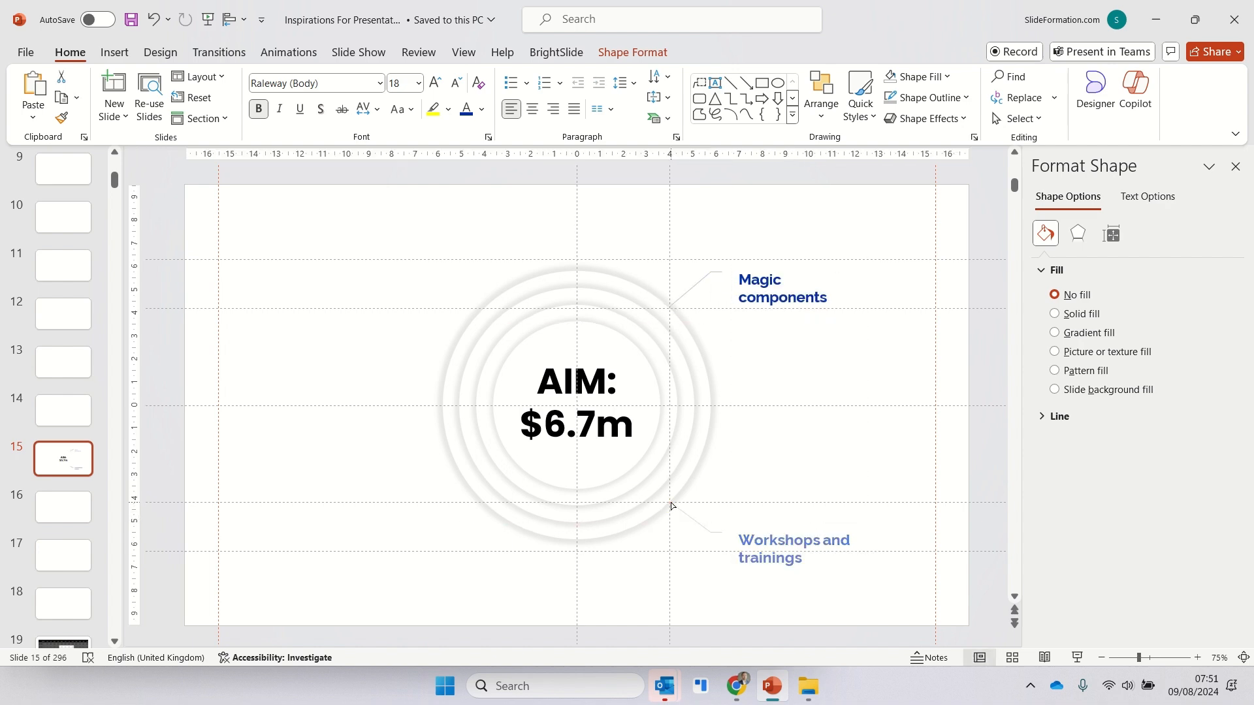
- Align the text of the "Magic components" and "Workshops and trainings" call-outs to the top of their boxes
click(876, 468)
click(794, 543)
click(774, 267)
click(782, 523)
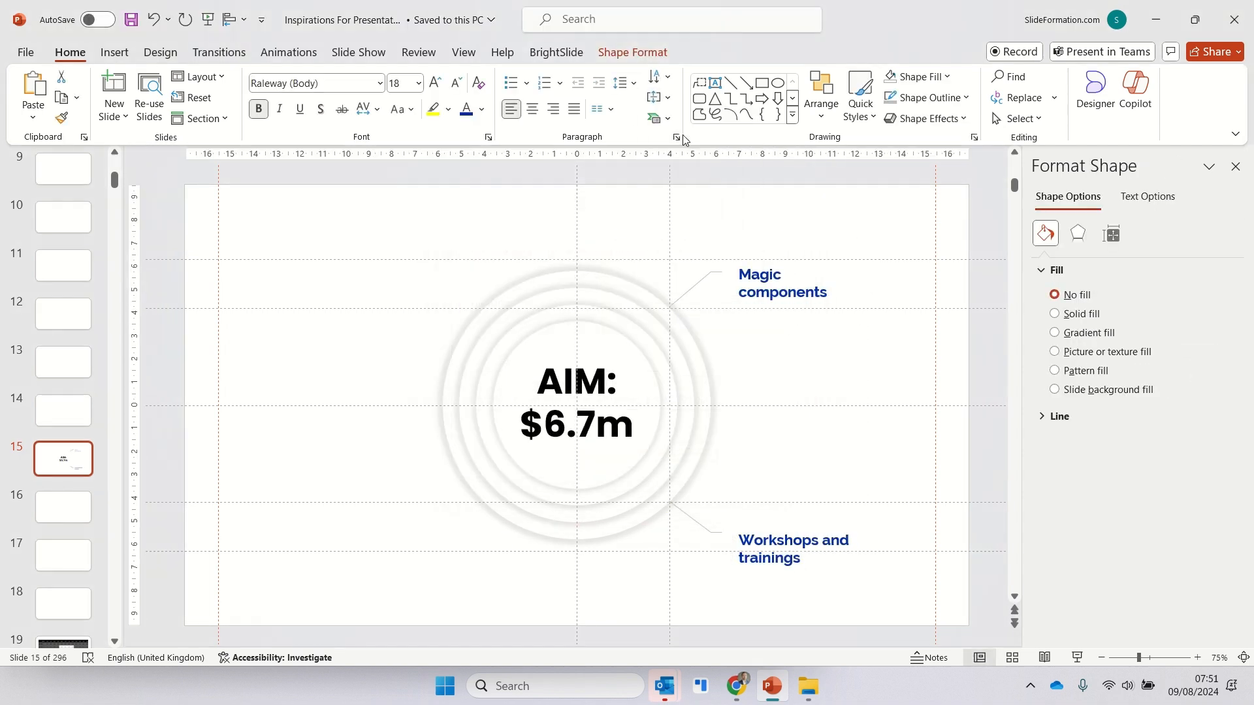
click(660, 97)
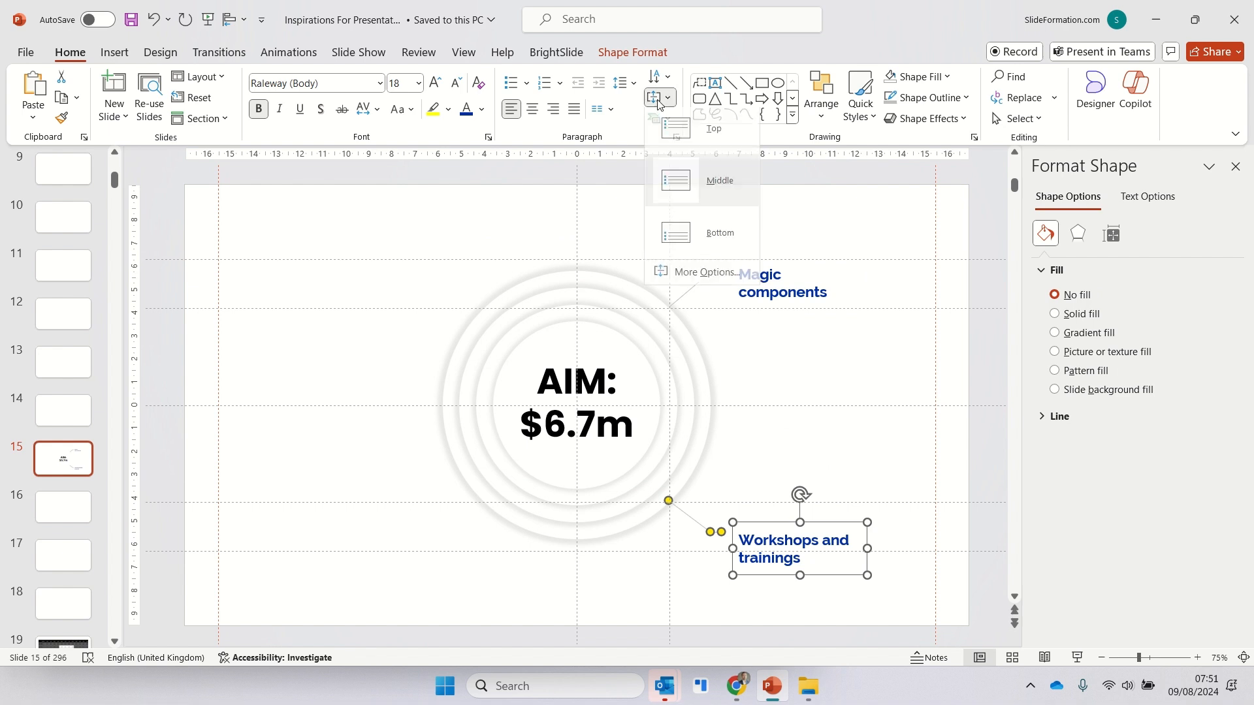
click(699, 131)
- Duplicate both right-hand call-outs and move the copies to the left side of the rings
shift+click(764, 310)
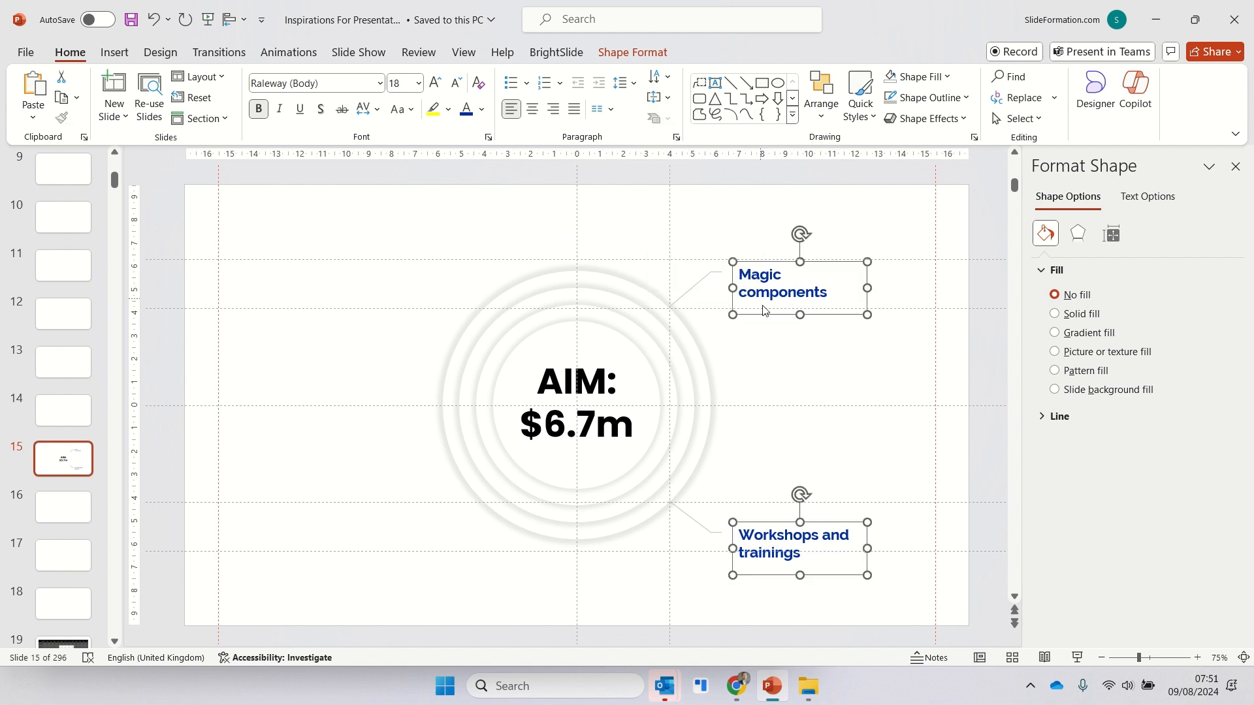
key(ctrl+d)
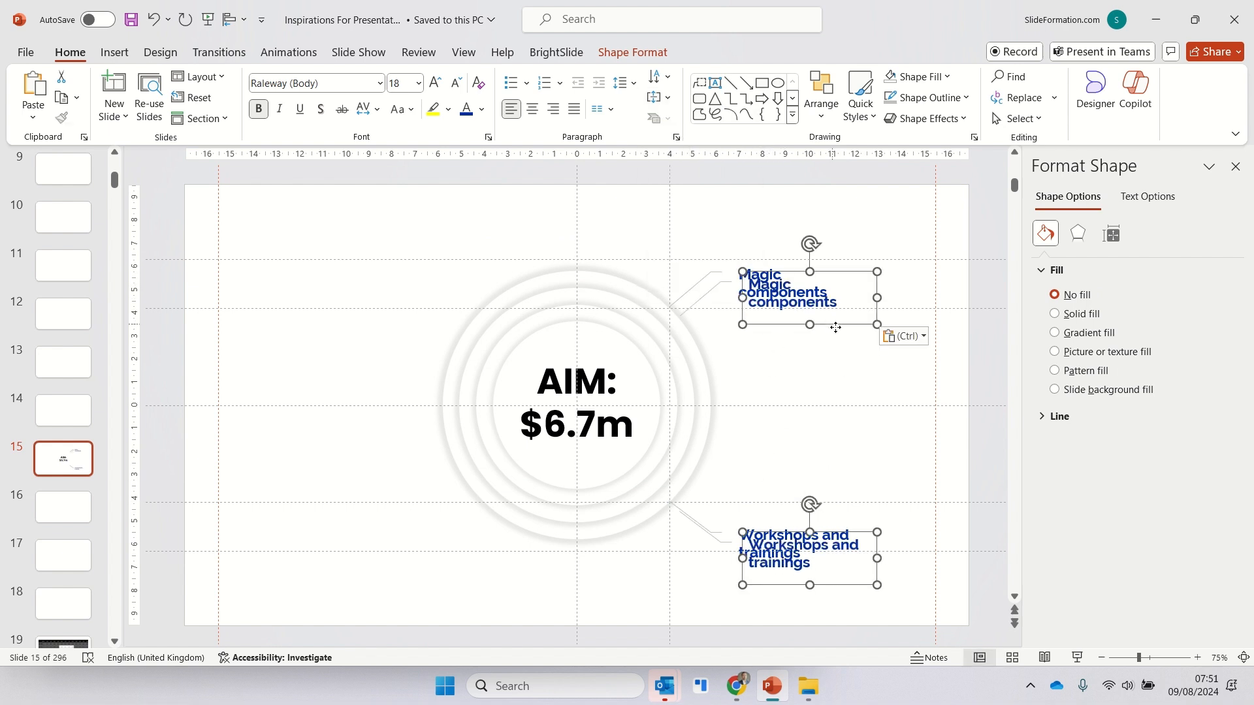
drag(836, 328, 892, 317)
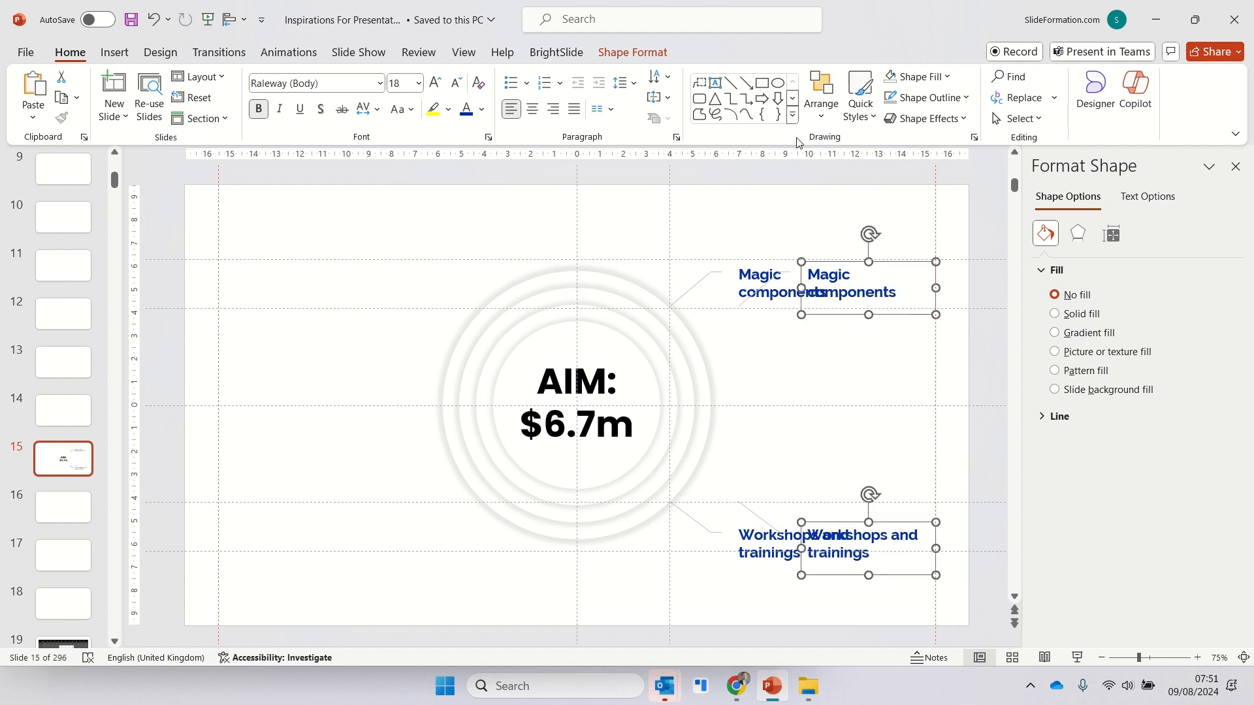
drag(898, 264, 416, 265)
- Flip the two copied call-outs horizontally and shift them so their leader lines reach the rings
click(822, 116)
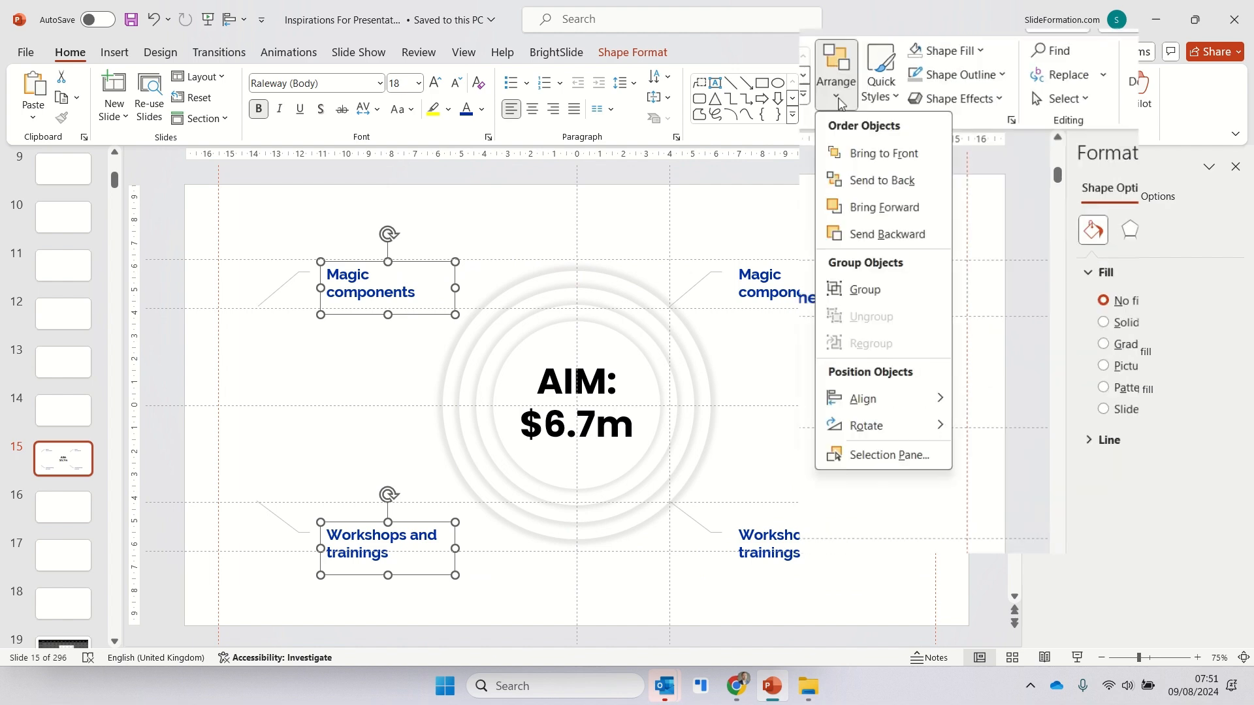
mouse_move(875, 426)
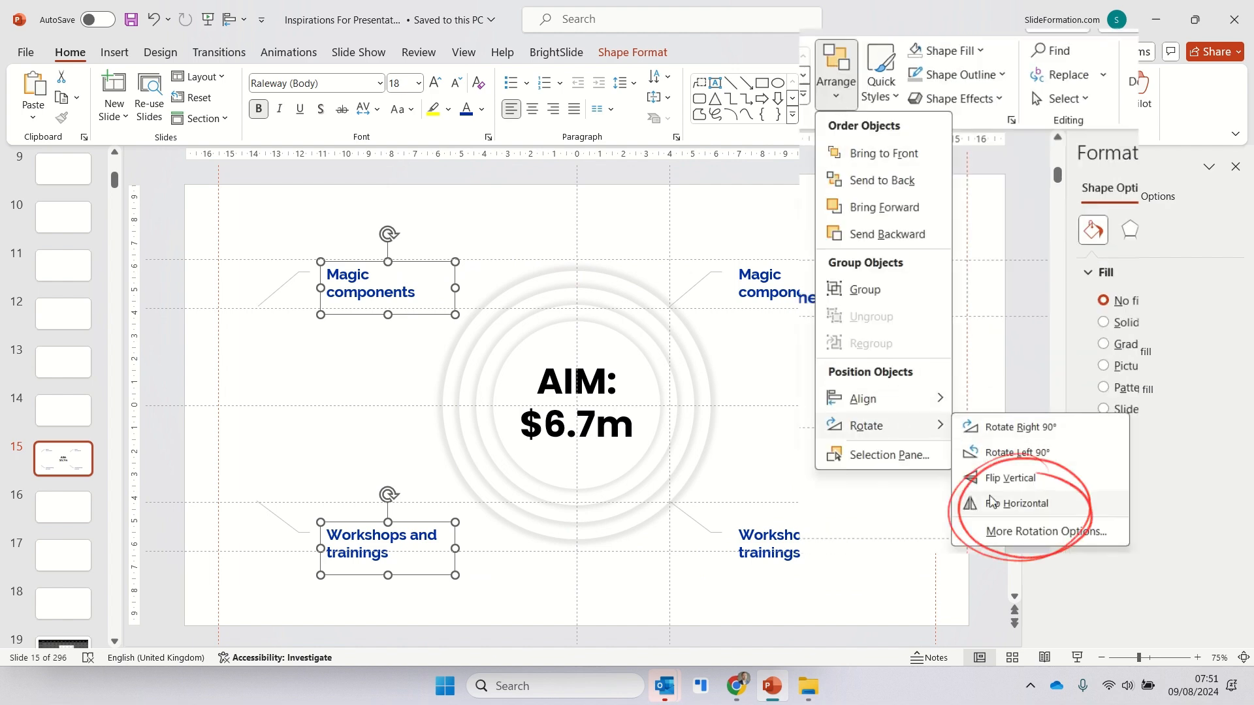
click(995, 508)
drag(484, 281, 450, 279)
click(420, 366)
- Level the upper-left "Magic components" call-out with its counterpart at the upper right of the rings
click(373, 265)
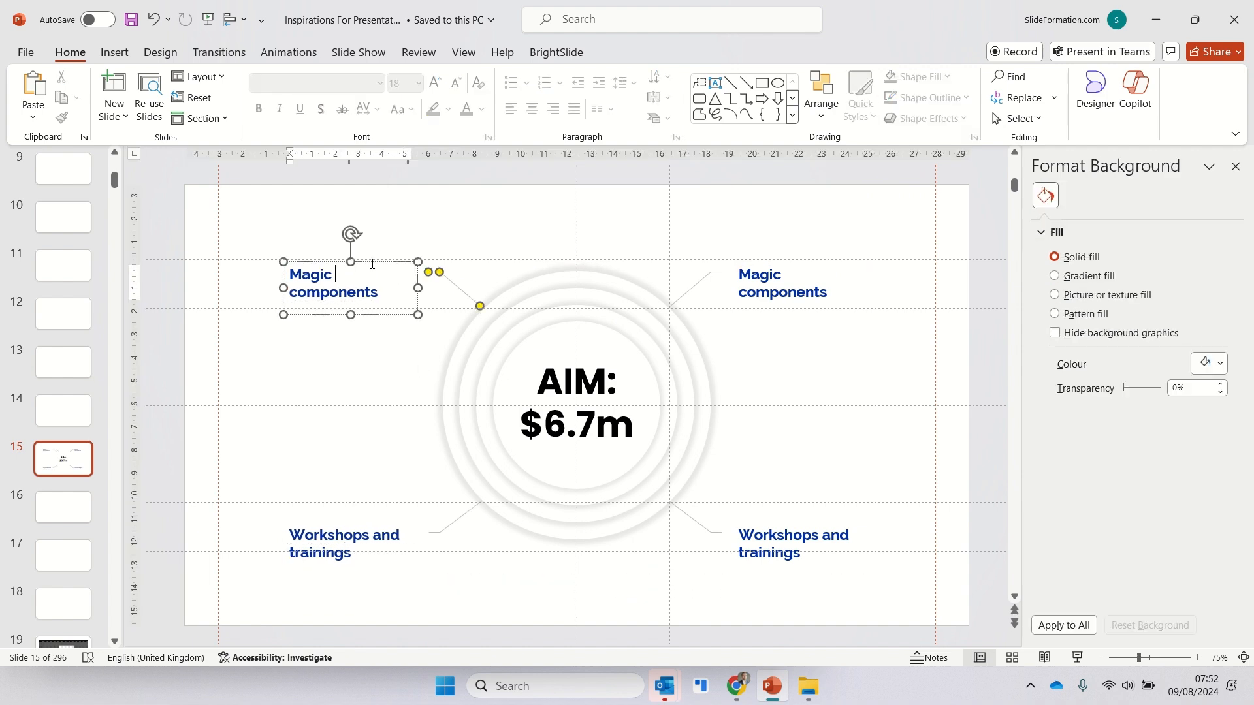
drag(374, 261, 375, 278)
shift+click(740, 287)
click(635, 54)
click(947, 77)
click(966, 175)
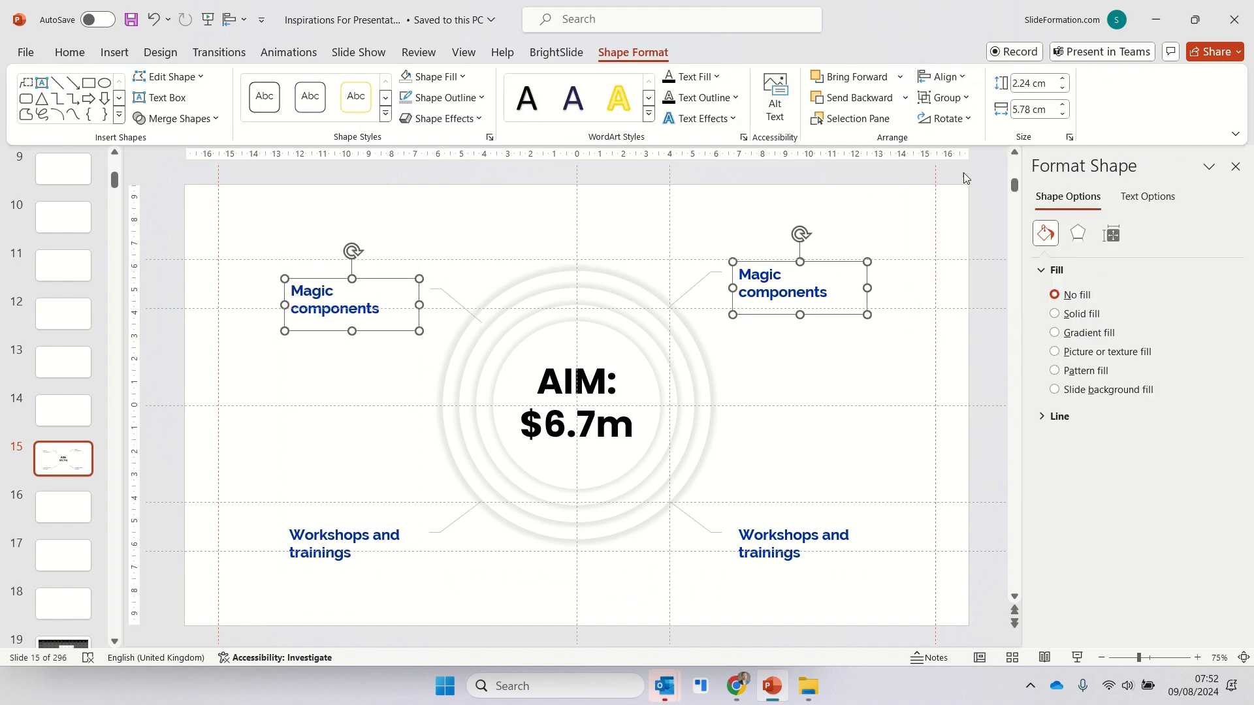
- Level the lower-left "Workshops and trainings" call-out with its counterpart at the lower right of the rings
click(405, 424)
click(397, 547)
drag(394, 523, 410, 549)
shift+click(798, 544)
click(942, 78)
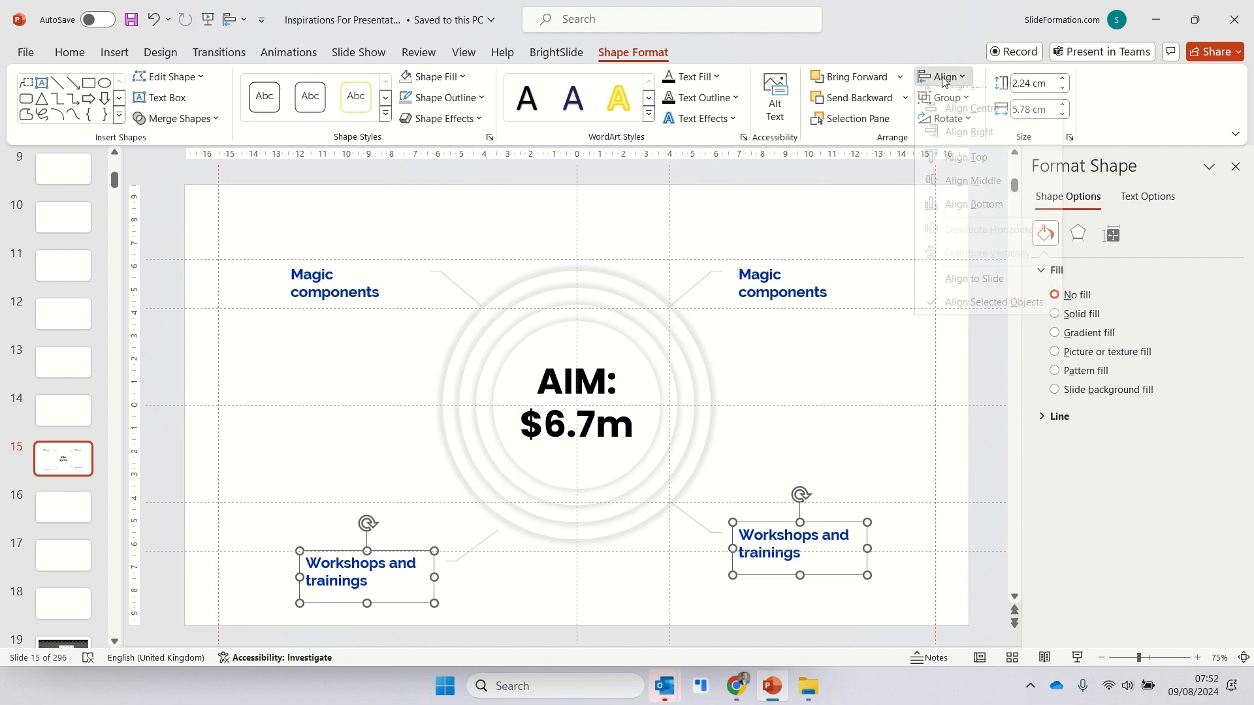
click(950, 175)
click(879, 281)
- Adjust the horizontal position of both left-hand call-outs so their leader lines end on the outer ring
click(490, 510)
drag(473, 522, 457, 520)
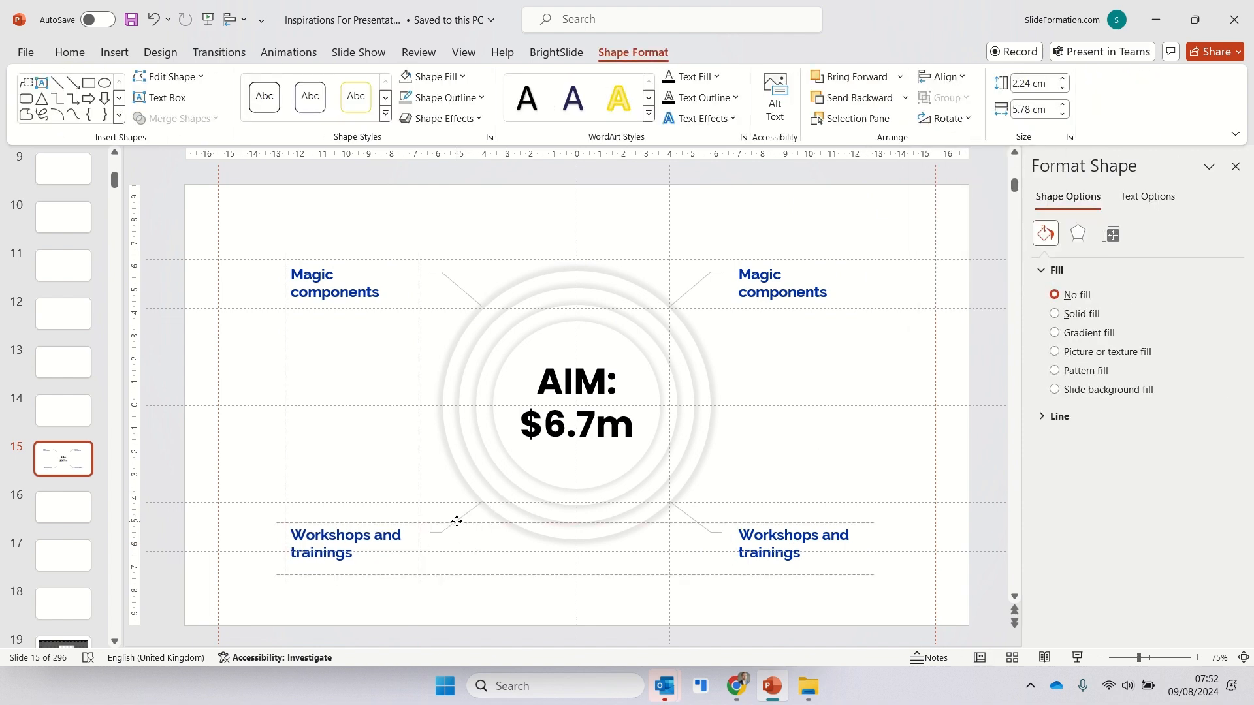
drag(456, 283, 458, 284)
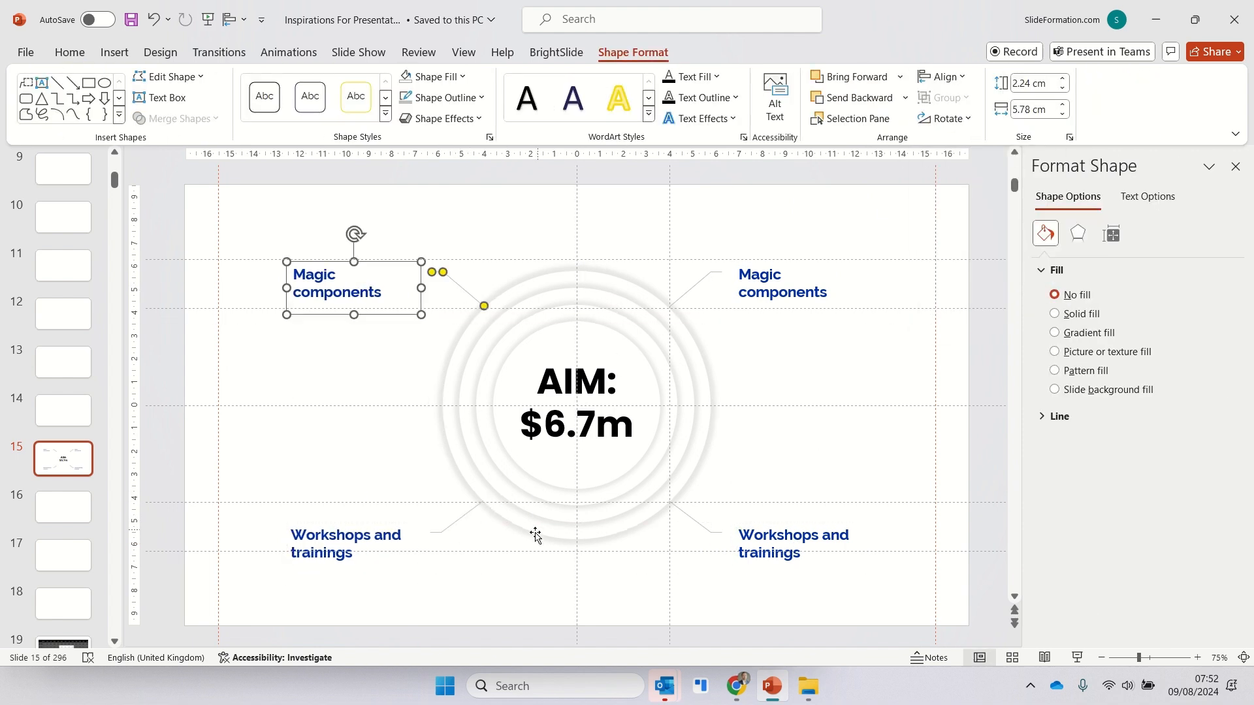
click(378, 390)
- Right-align the text of both left-hand call-outs
click(340, 287)
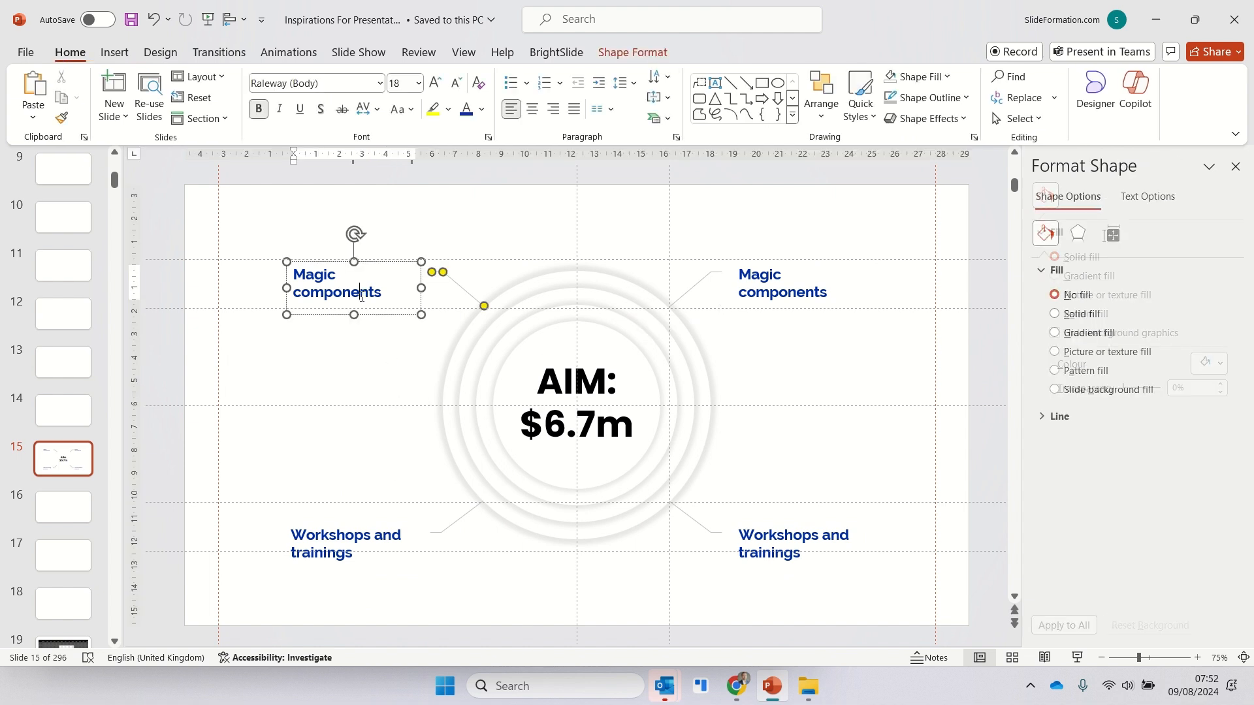
click(346, 544)
shift+click(348, 293)
click(553, 109)
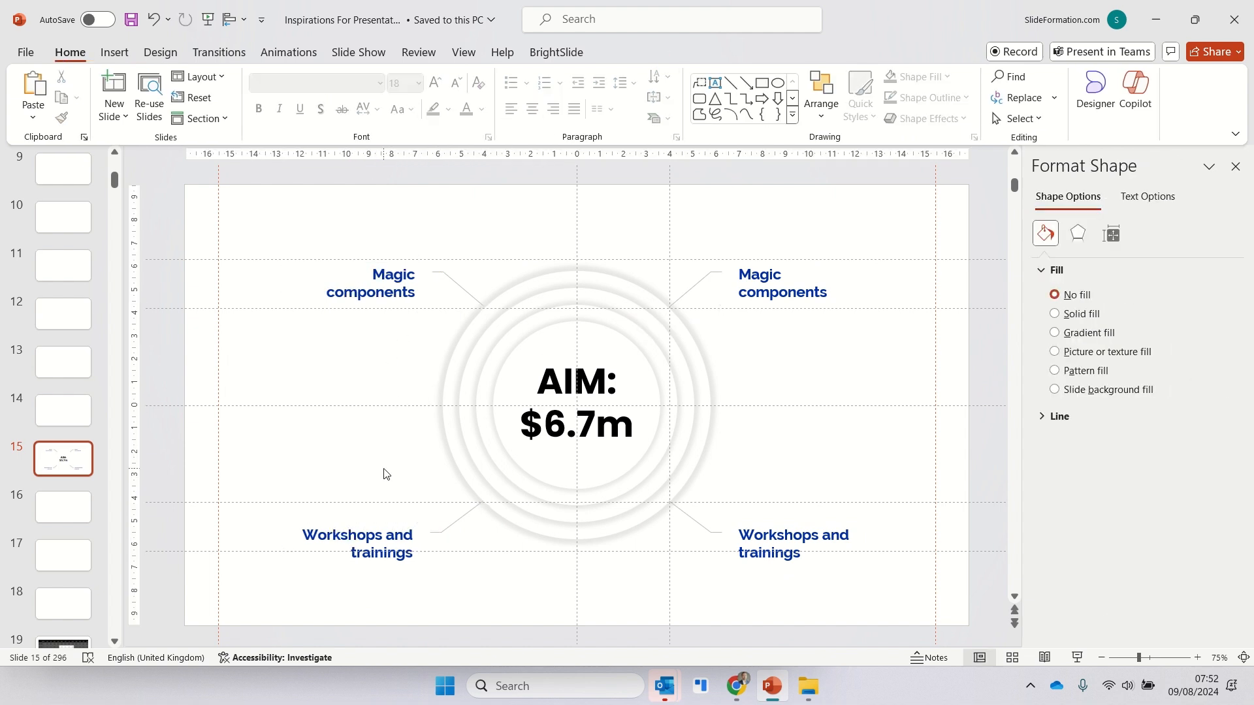
- Change the upper-left call-out's text to "Software and hardware"
click(420, 293)
text(Software a)
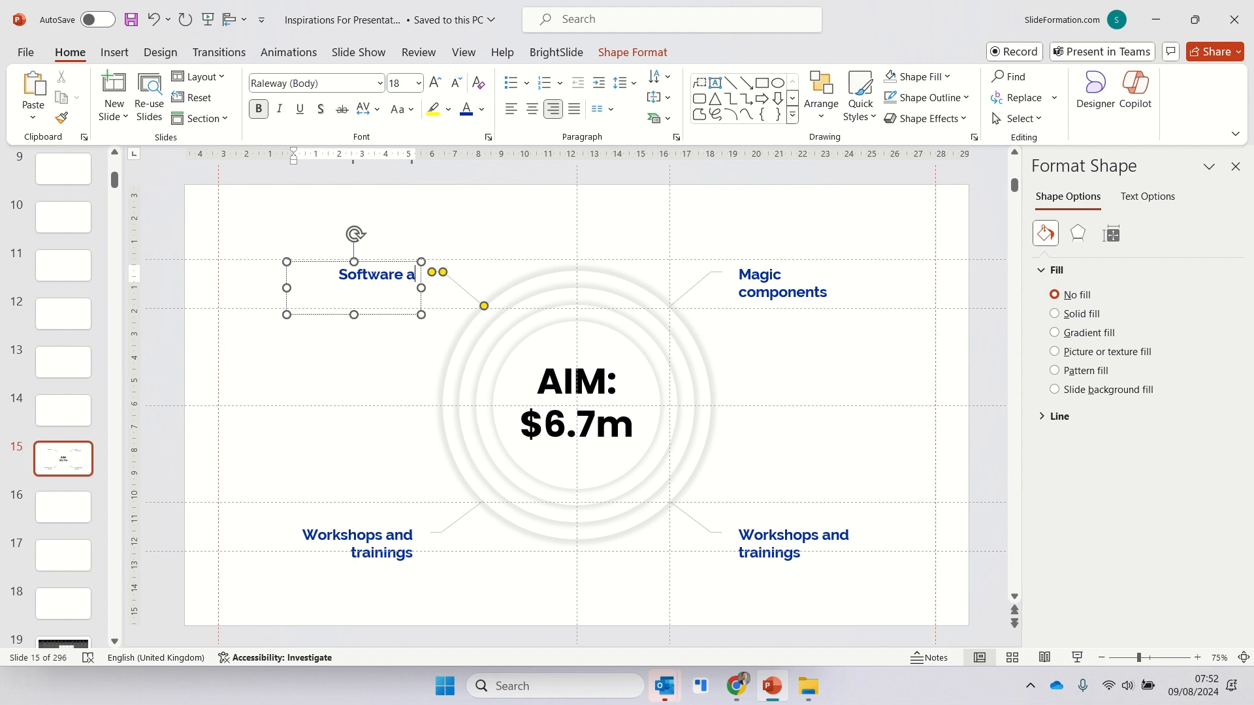
text(nd hardware)
click(426, 448)
- Change the lower-left call-out's text to "2 team leaders", with "leaders" on a second line
double_click(364, 537)
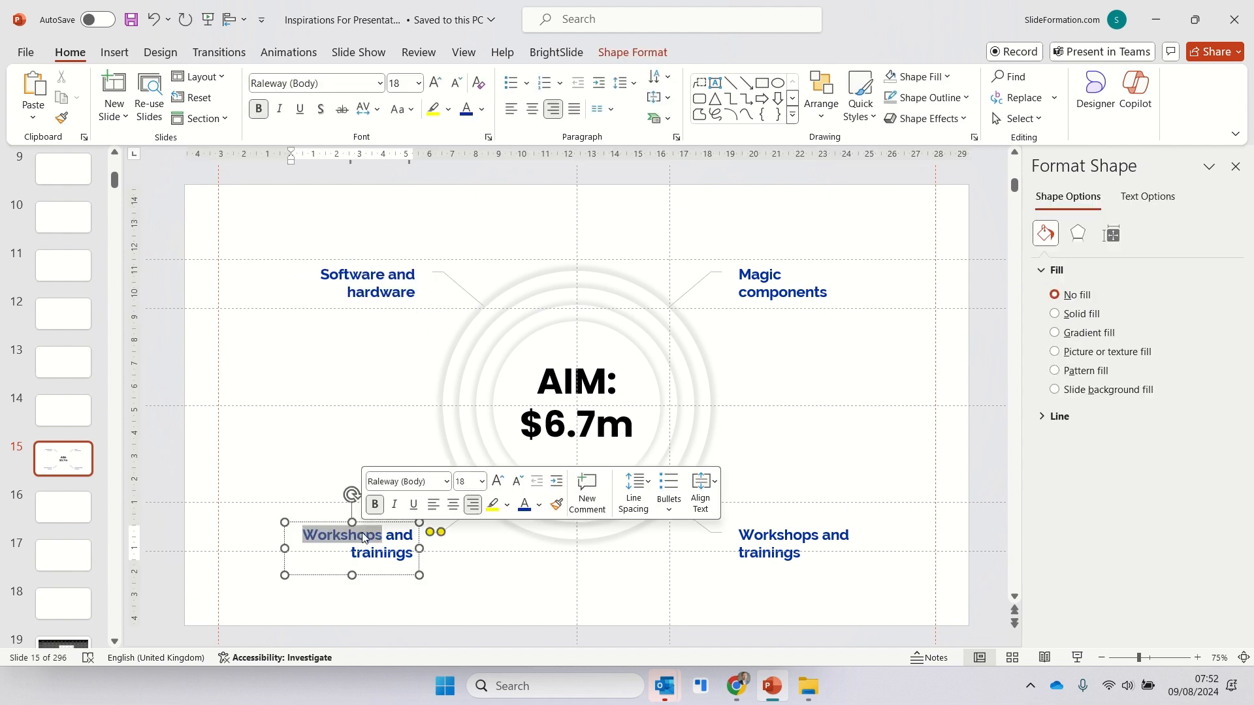
click(365, 537)
text(2 team leaders)
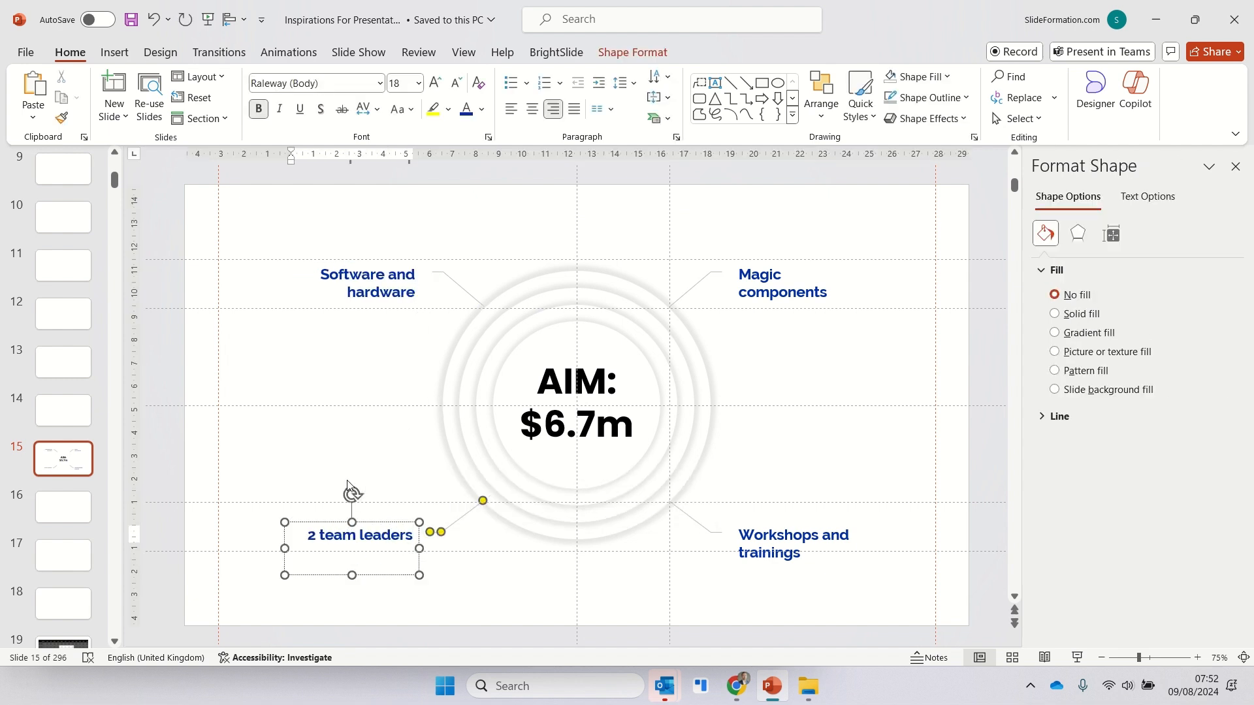
key(Return)
click(359, 463)
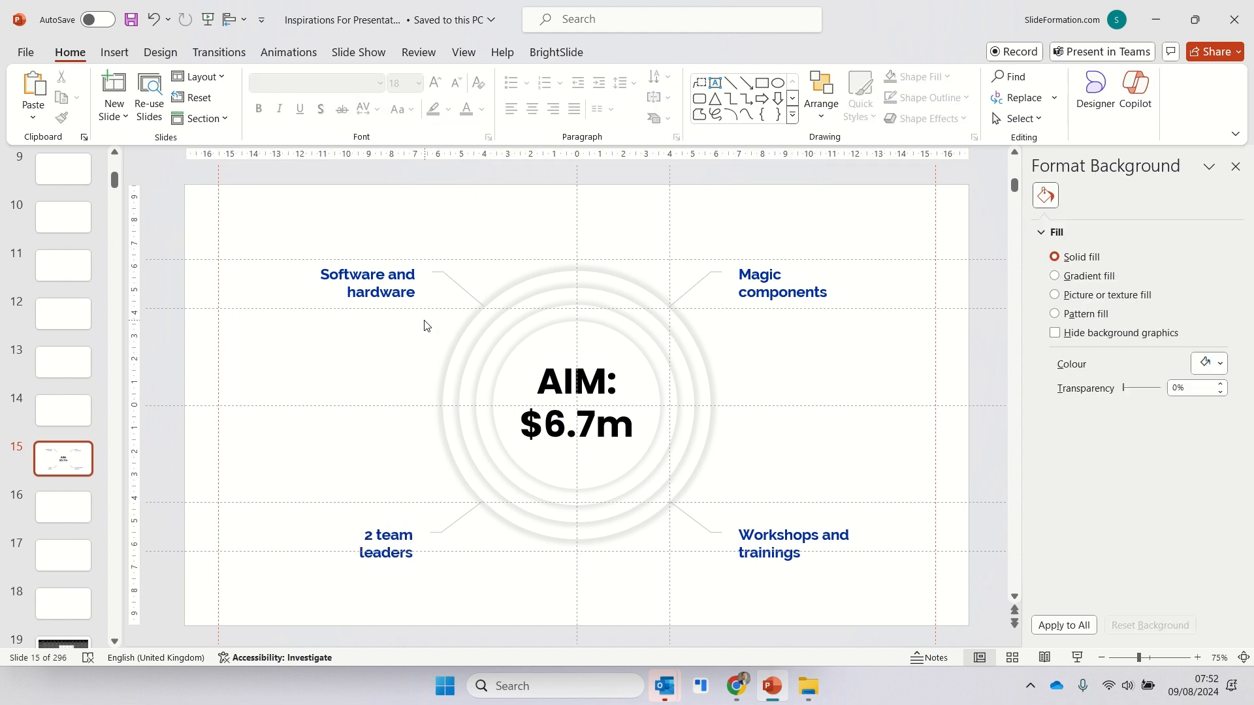
- In the stock icon library, choose outlined man and woman icons under "person" and an outlined desktop computer under "computer"
click(115, 52)
click(382, 92)
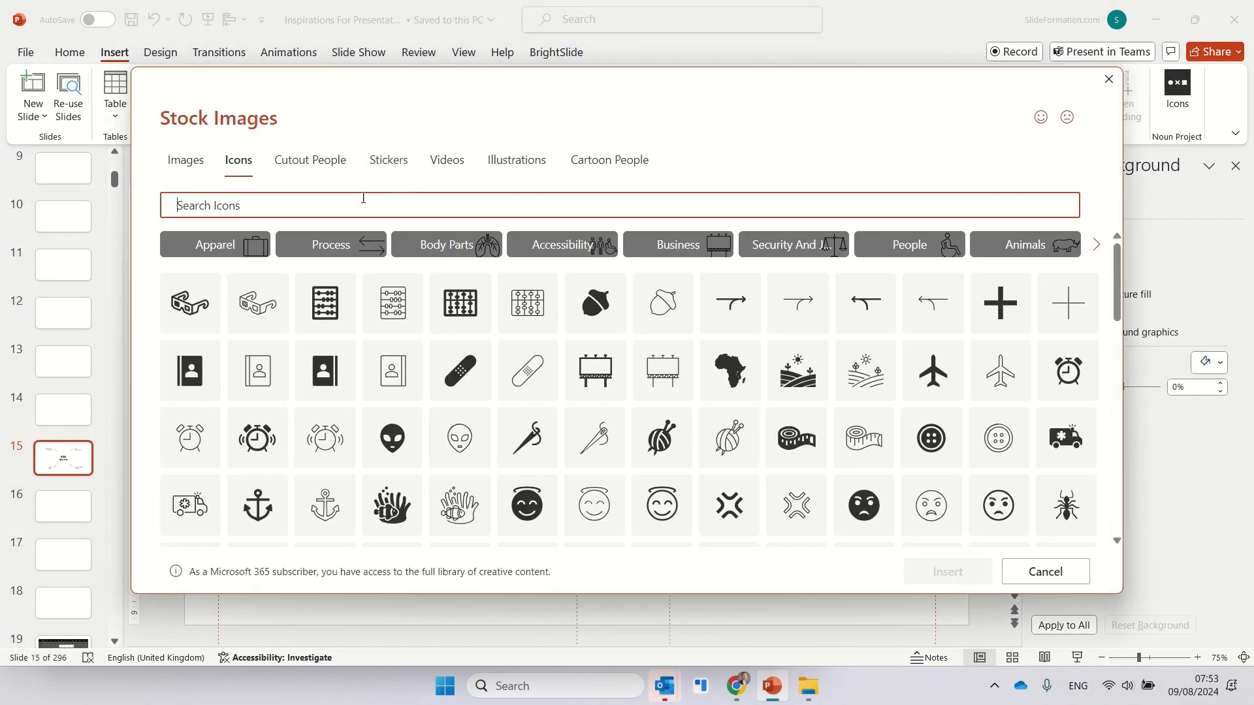
click(866, 332)
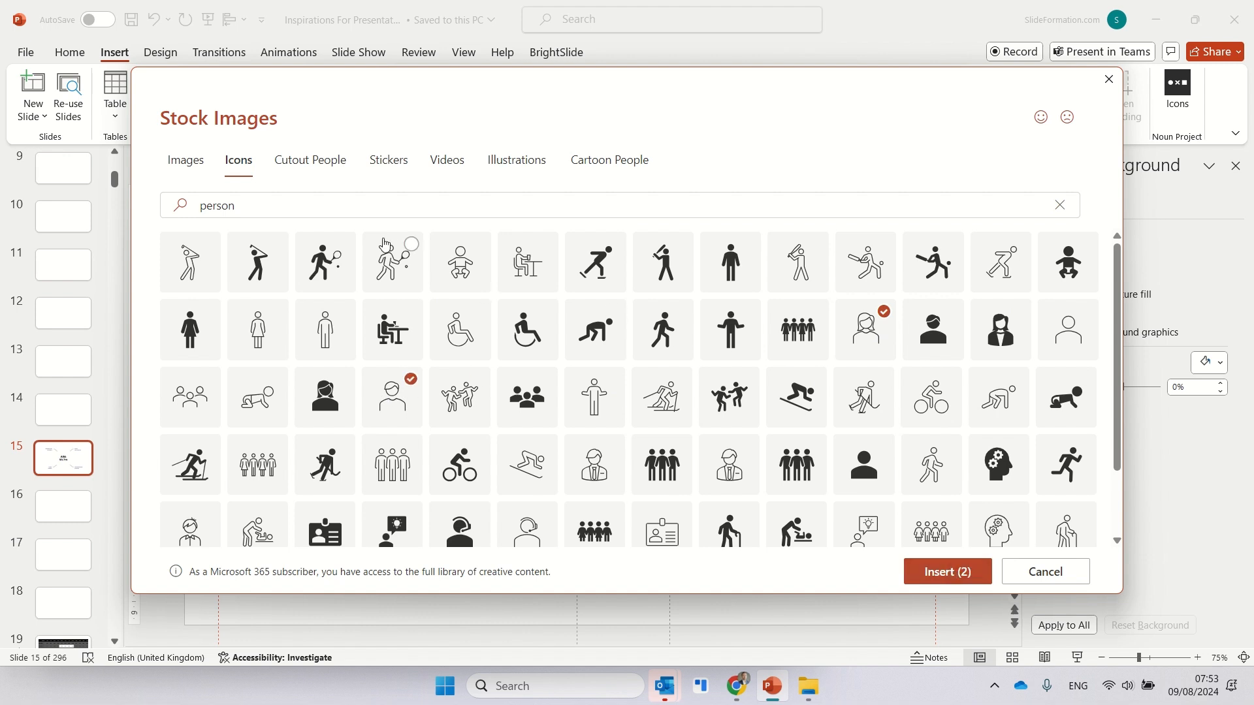
click(345, 205)
text(computer)
click(325, 330)
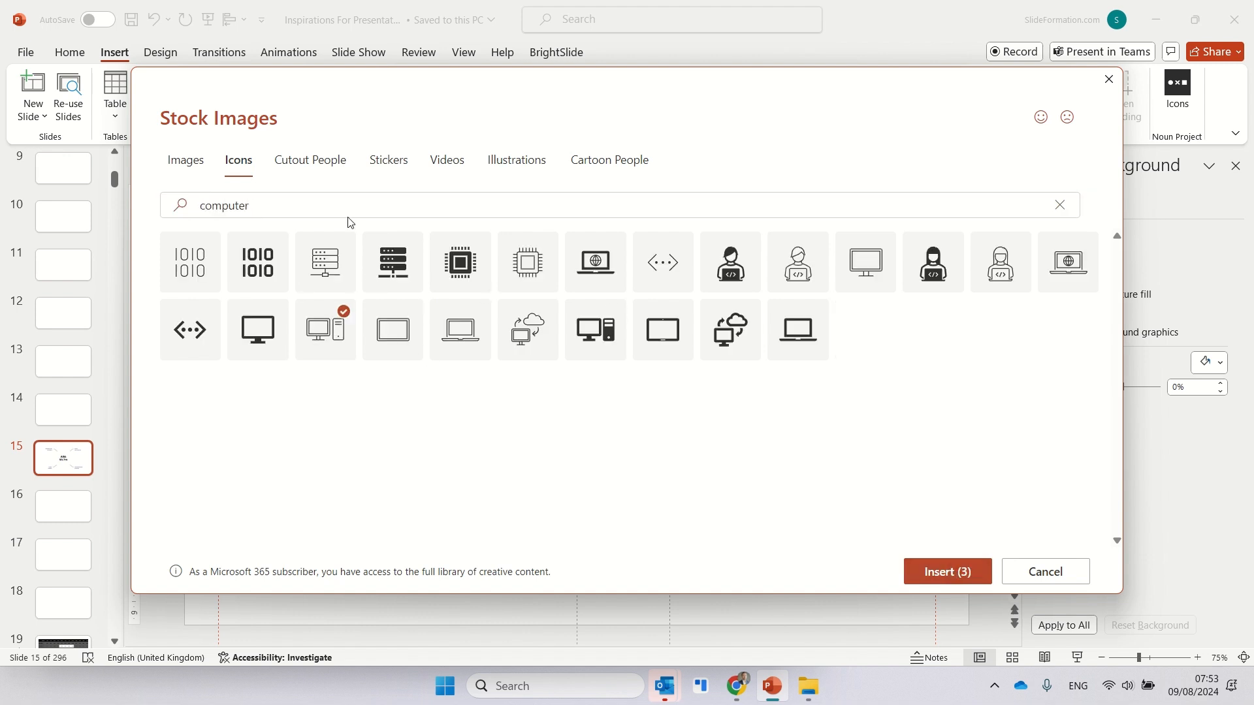
- Add the outlined bubbles icon found under "bubble" and the outlined presenter-at-board icon under "presentation", and insert all chosen icons
click(342, 206)
text(bubble)
click(388, 263)
click(353, 201)
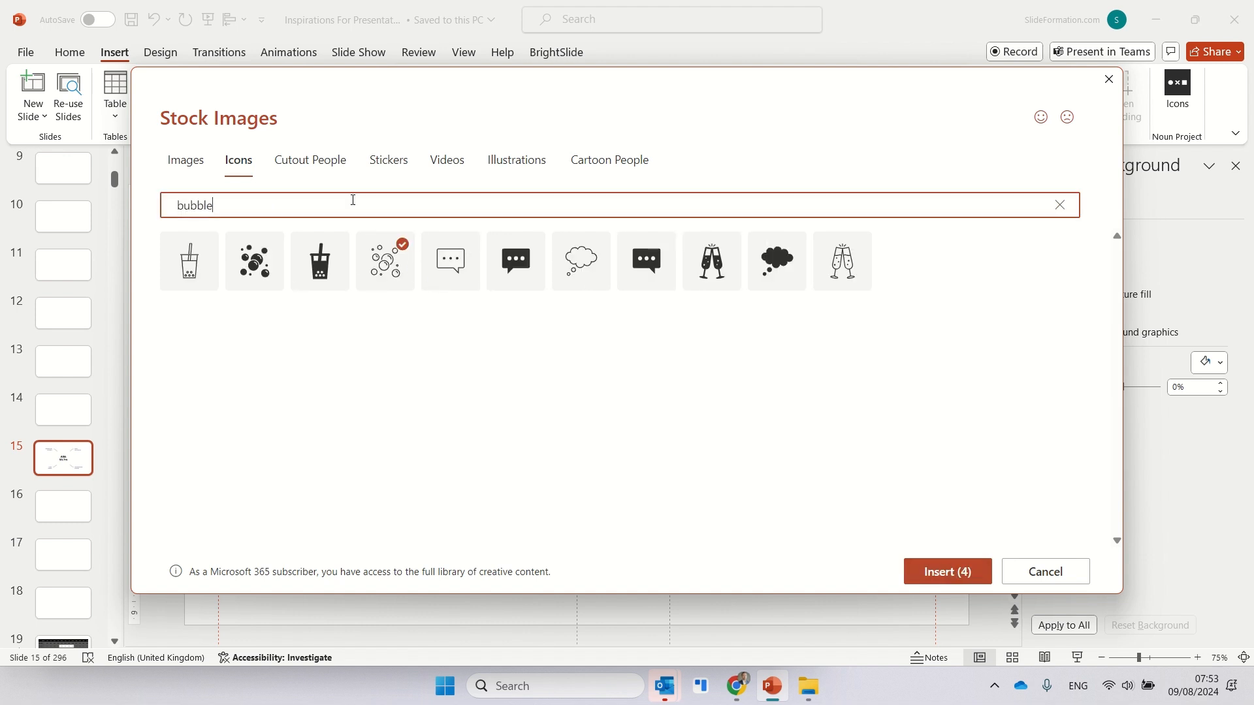
text(presentation)
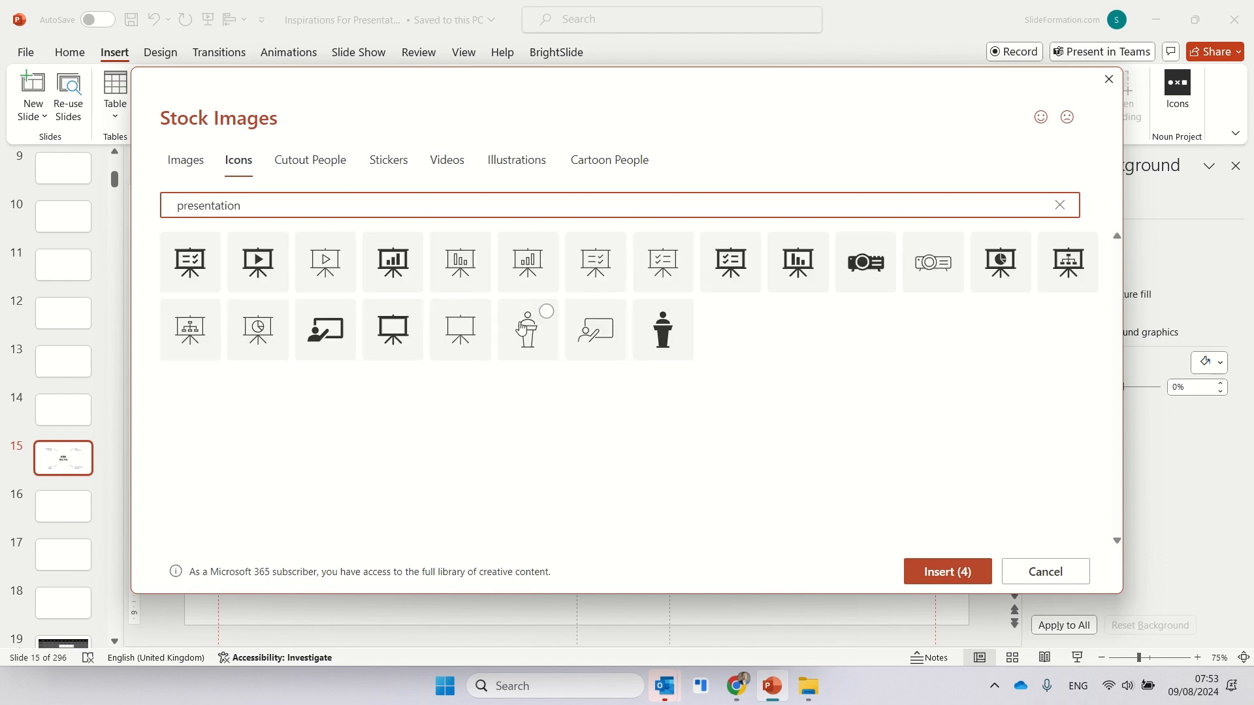
click(590, 329)
click(971, 570)
- Distribute the inserted icons beside their matching call-outs around the rings
click(929, 465)
drag(645, 431, 382, 510)
drag(872, 417, 422, 503)
drag(844, 376, 767, 502)
- Align the man and woman icons with each other and group them above the "2 team leaders" text
click(408, 485)
shift+click(356, 477)
click(790, 94)
click(831, 261)
key(ctrl+g)
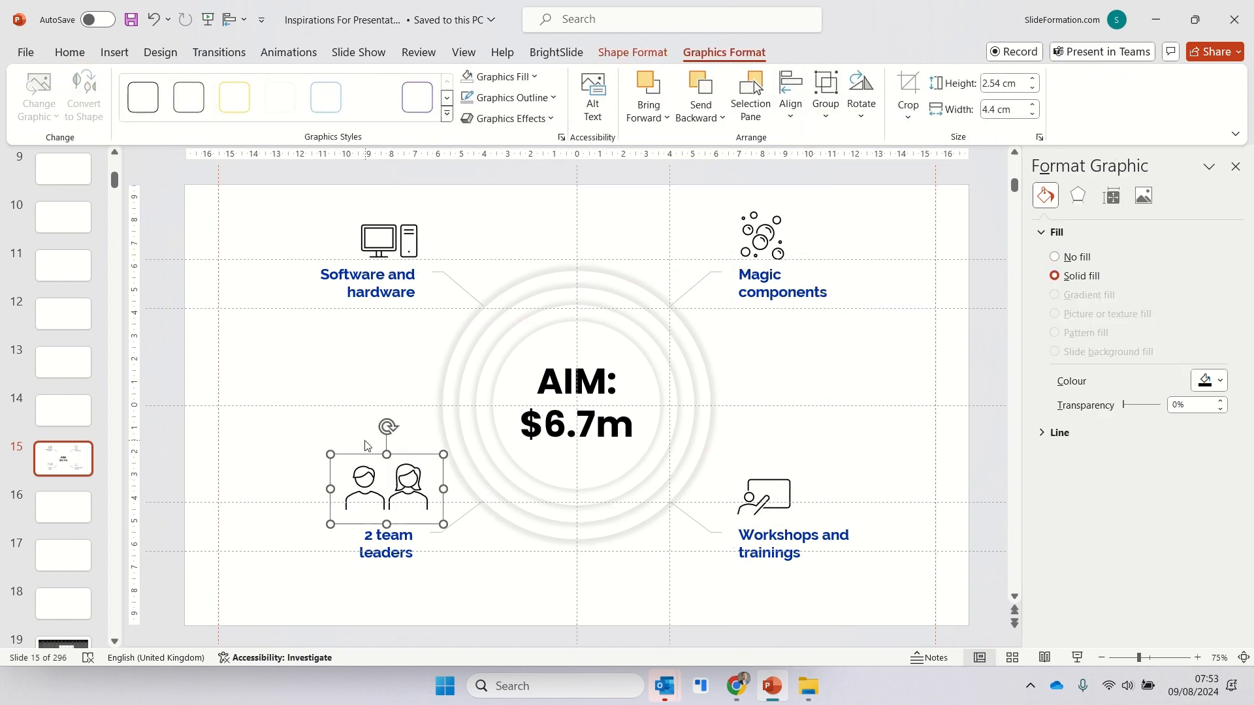
- Scale the computer, bubbles, presenter and grouped people icons down together to a height of 2.16 cm
drag(330, 455, 334, 458)
key(ctrl+z)
shift+click(761, 495)
shift+click(763, 240)
shift+click(409, 240)
drag(419, 211, 415, 216)
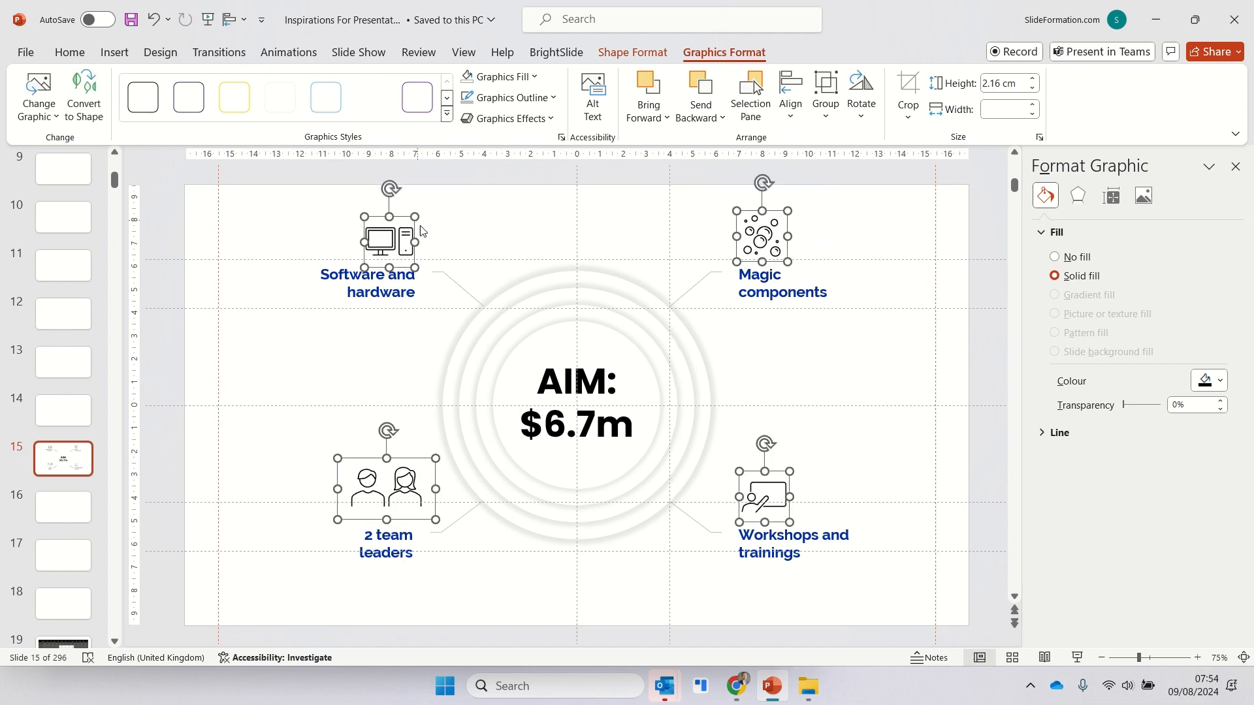
- Move each icon directly above its call-out text, flush with the text's aligned edge
click(390, 452)
drag(407, 461, 399, 474)
drag(405, 243, 407, 248)
drag(763, 239, 756, 244)
drag(767, 509, 763, 515)
- Fill all the call-out icons with the dark blue of the call-out text
shift+click(749, 228)
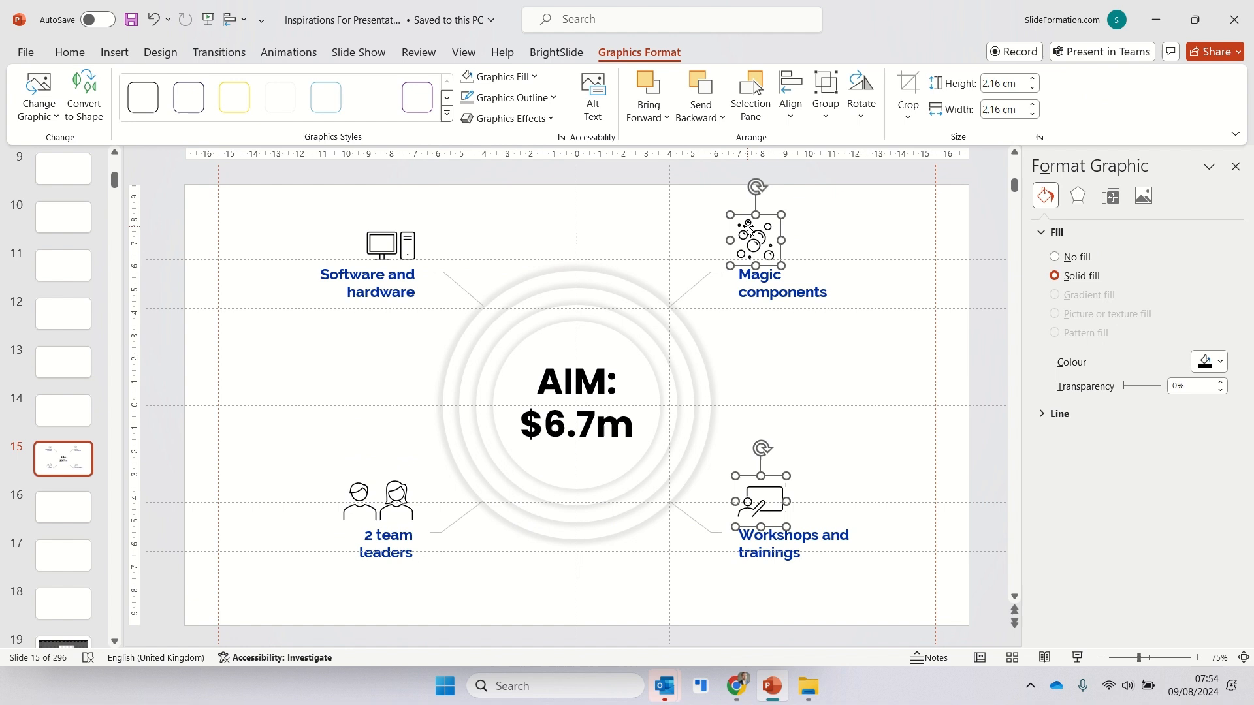
shift+click(382, 240)
shift+click(398, 486)
click(513, 77)
click(465, 308)
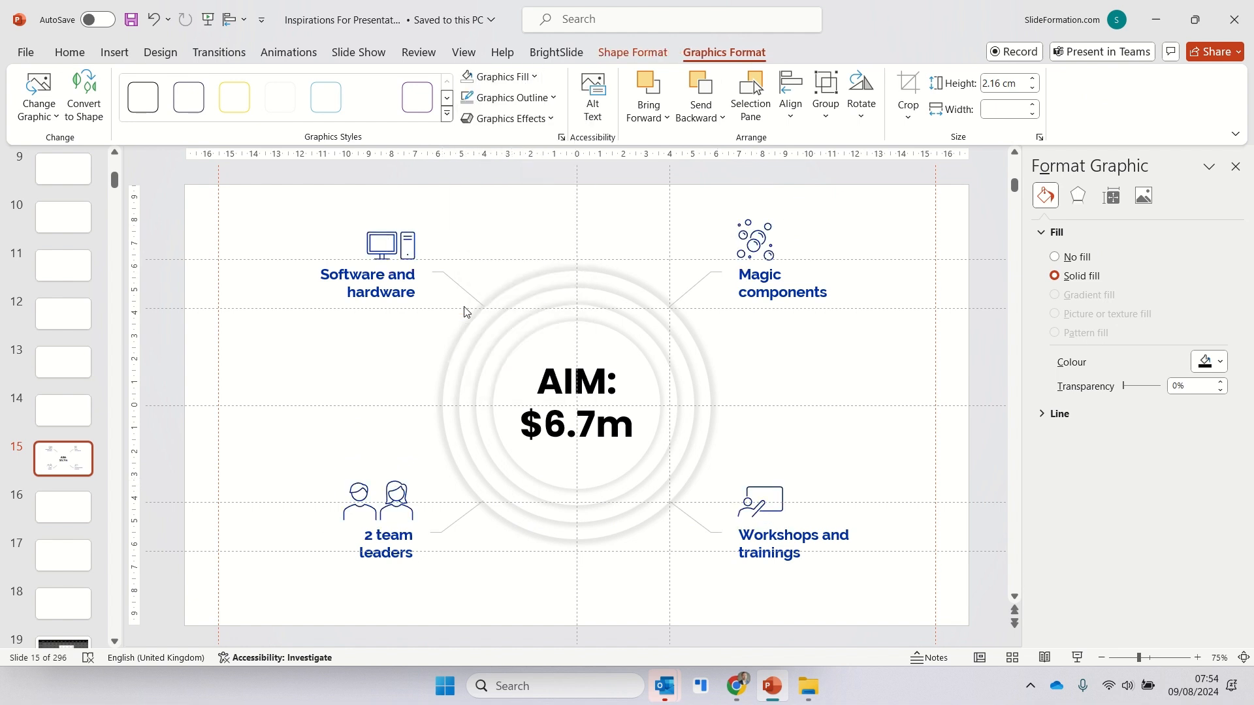
- Apply a Wipe entrance animation from the right to the "Software and hardware" call-out
click(335, 363)
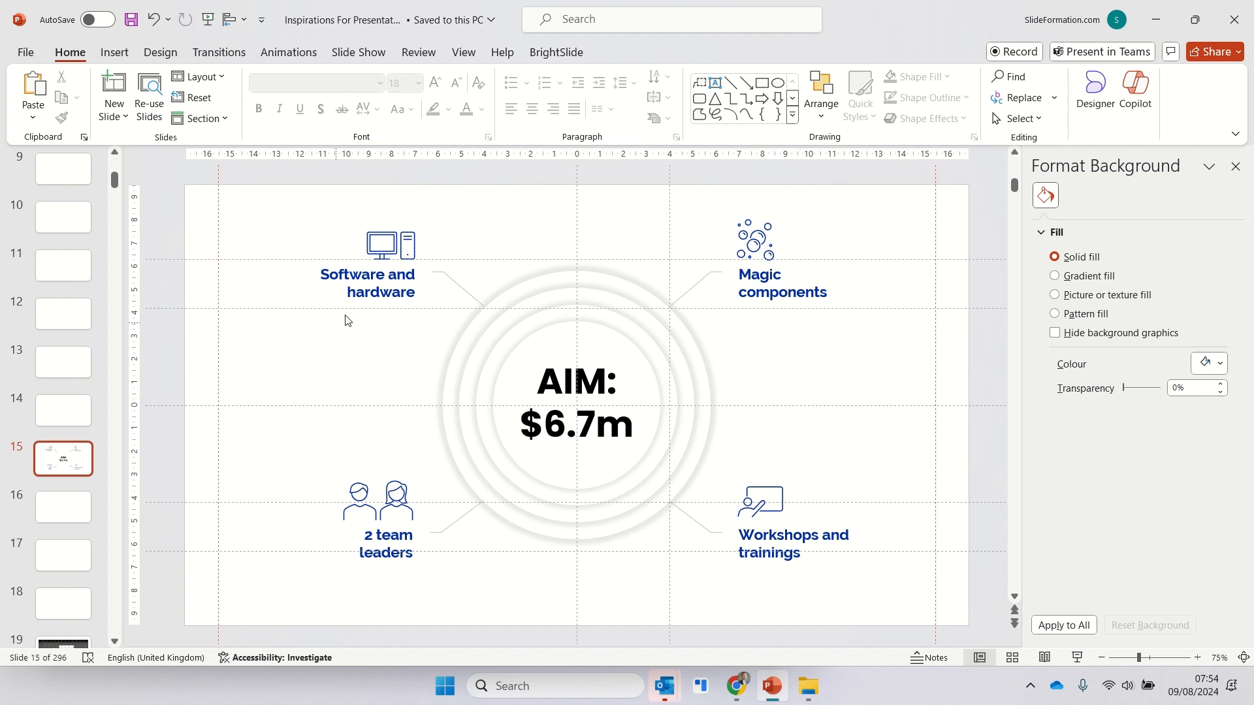
click(455, 292)
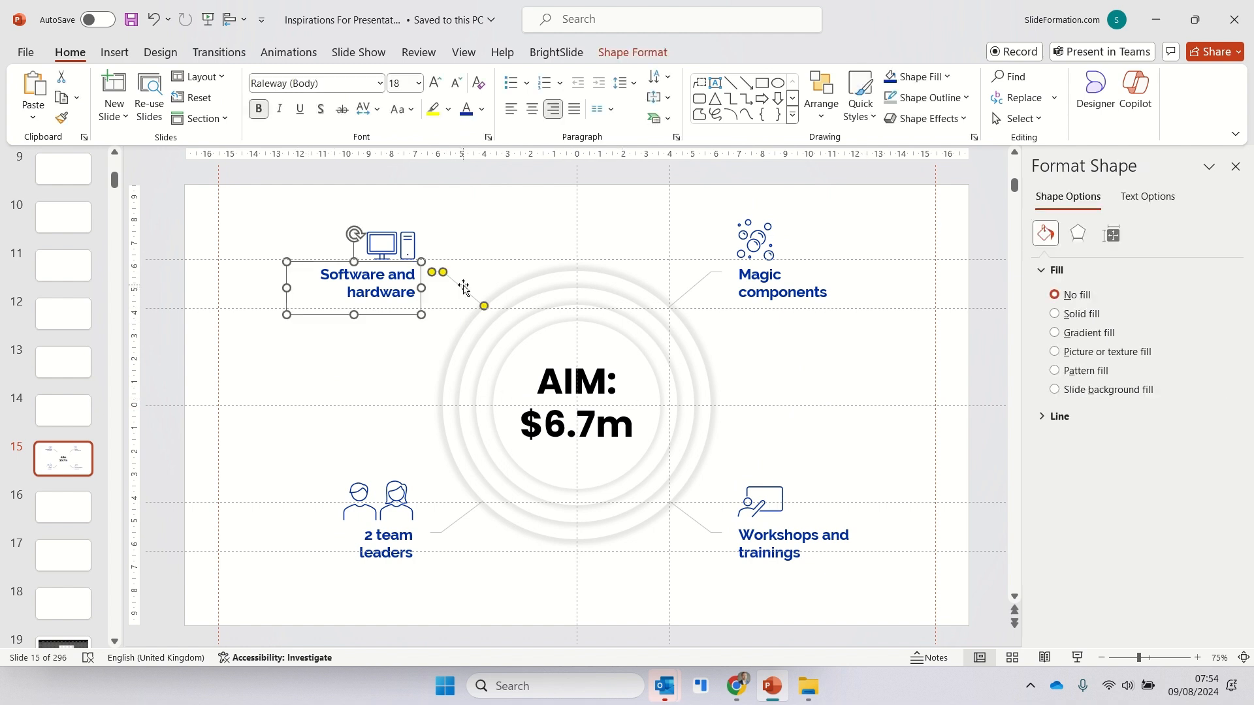
click(292, 53)
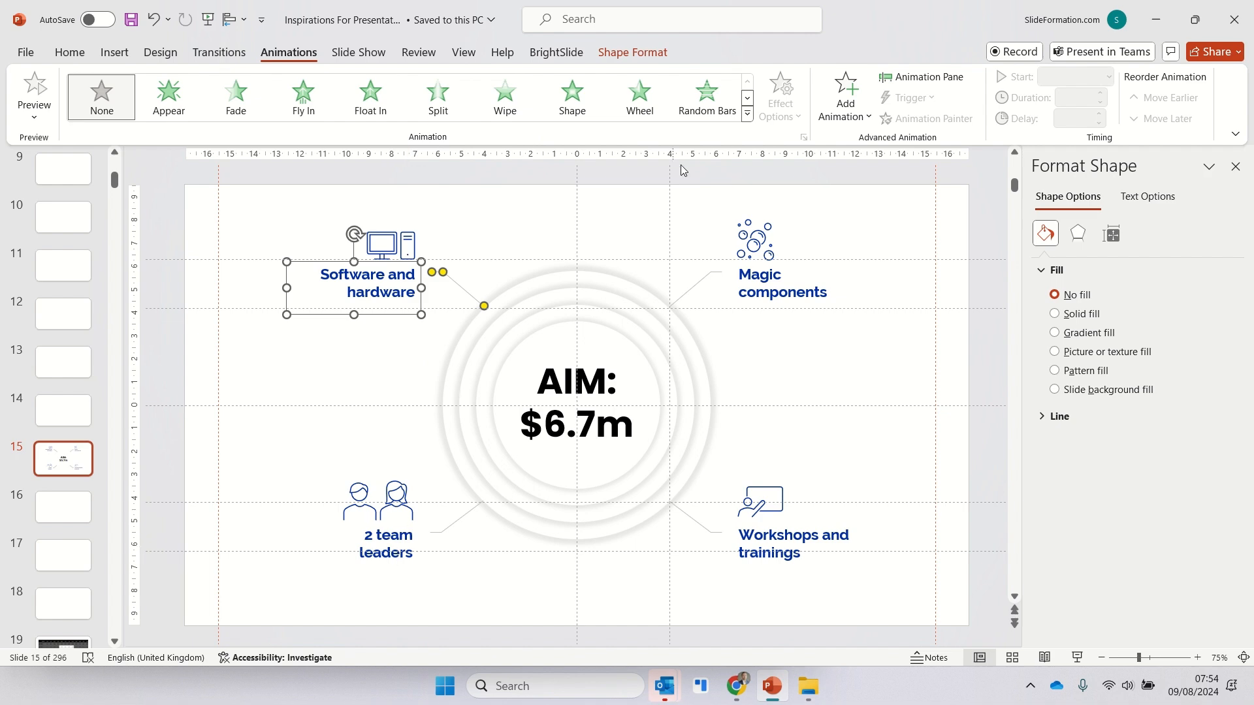
click(505, 96)
click(781, 98)
click(828, 252)
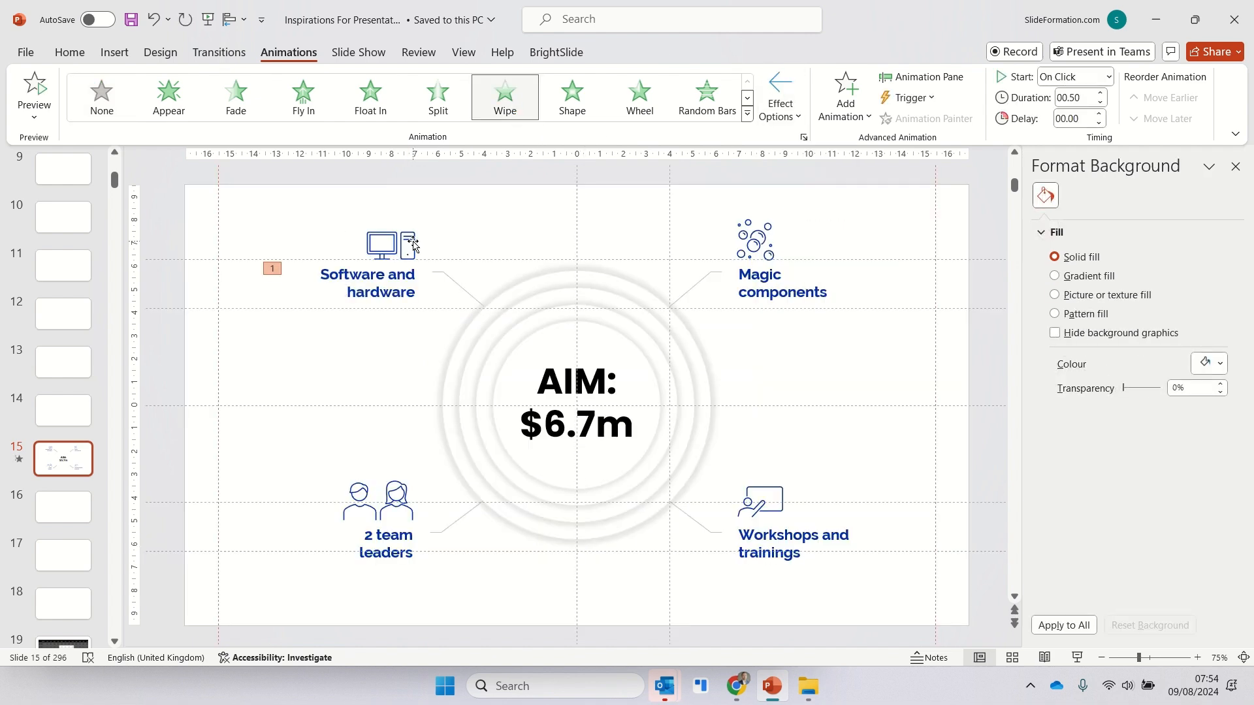
- Add a Fade animation to the computer icon and make it start with the previous animation
click(413, 245)
click(236, 97)
click(921, 76)
click(1202, 235)
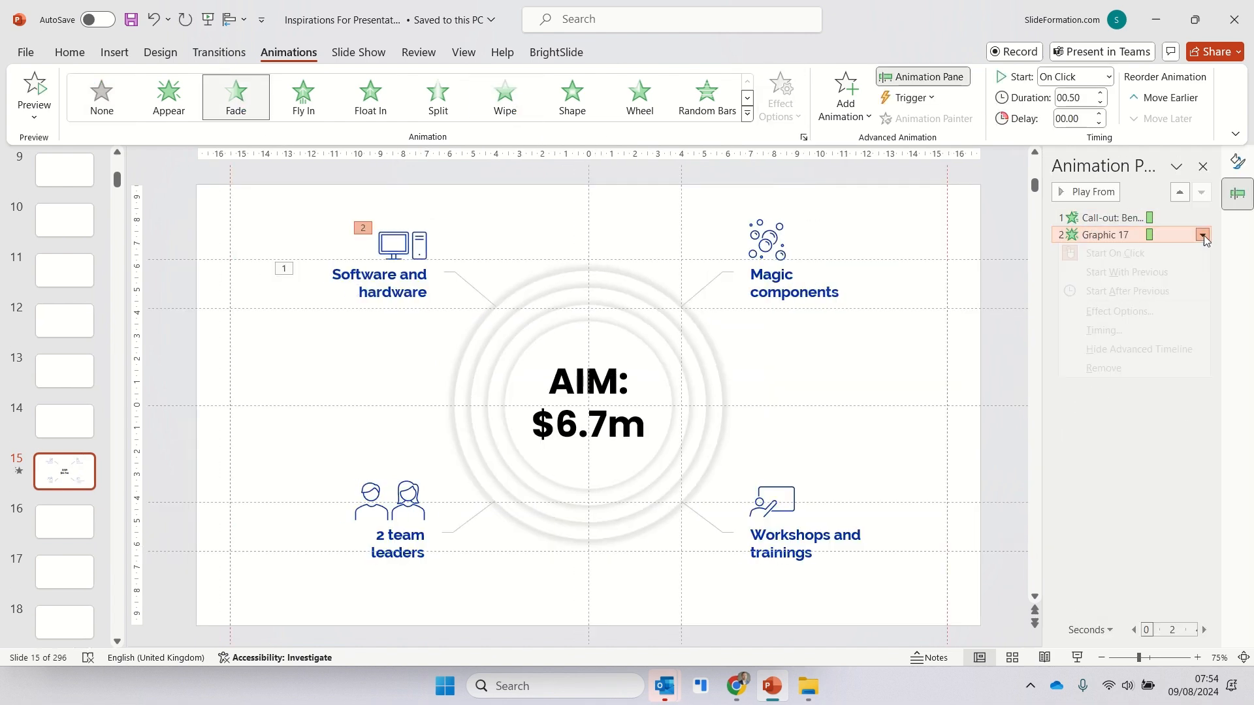
- Apply a Wipe animation from the left to the "Magic components" call-out
click(811, 308)
click(812, 307)
click(505, 97)
click(781, 98)
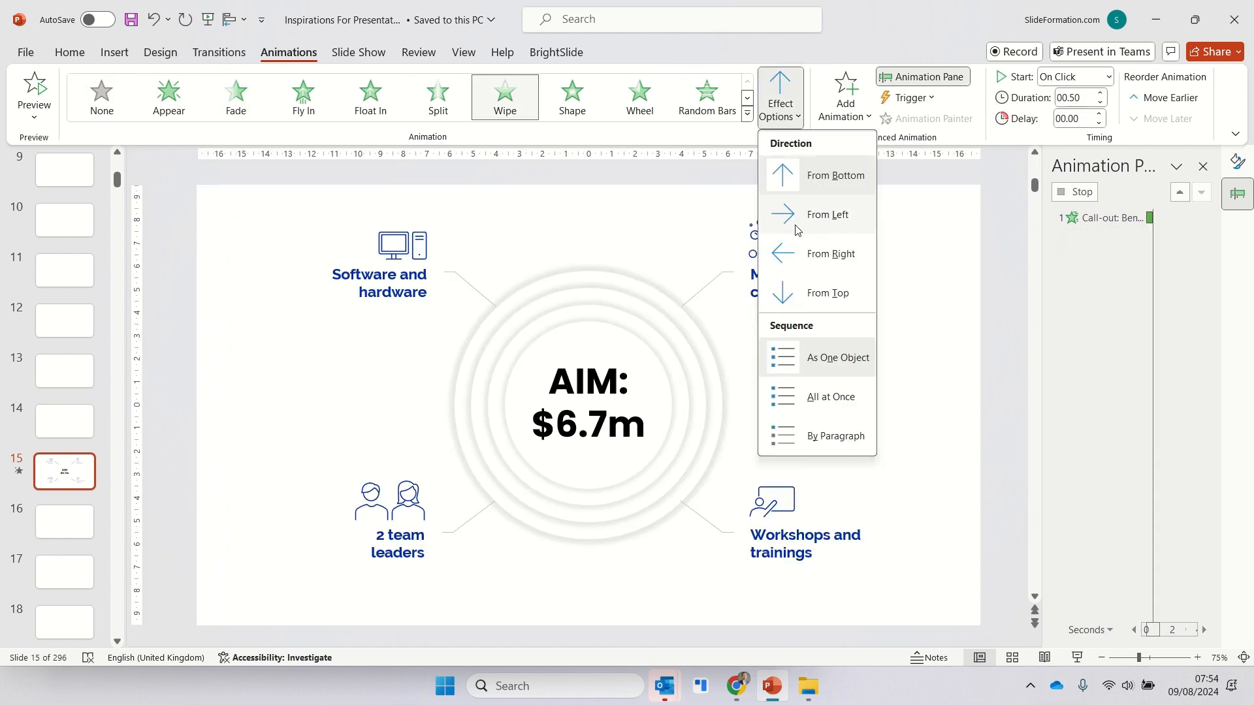
click(798, 229)
- Add a Fade animation to the bubbles icon and make it start with the previous animation
click(768, 240)
click(236, 96)
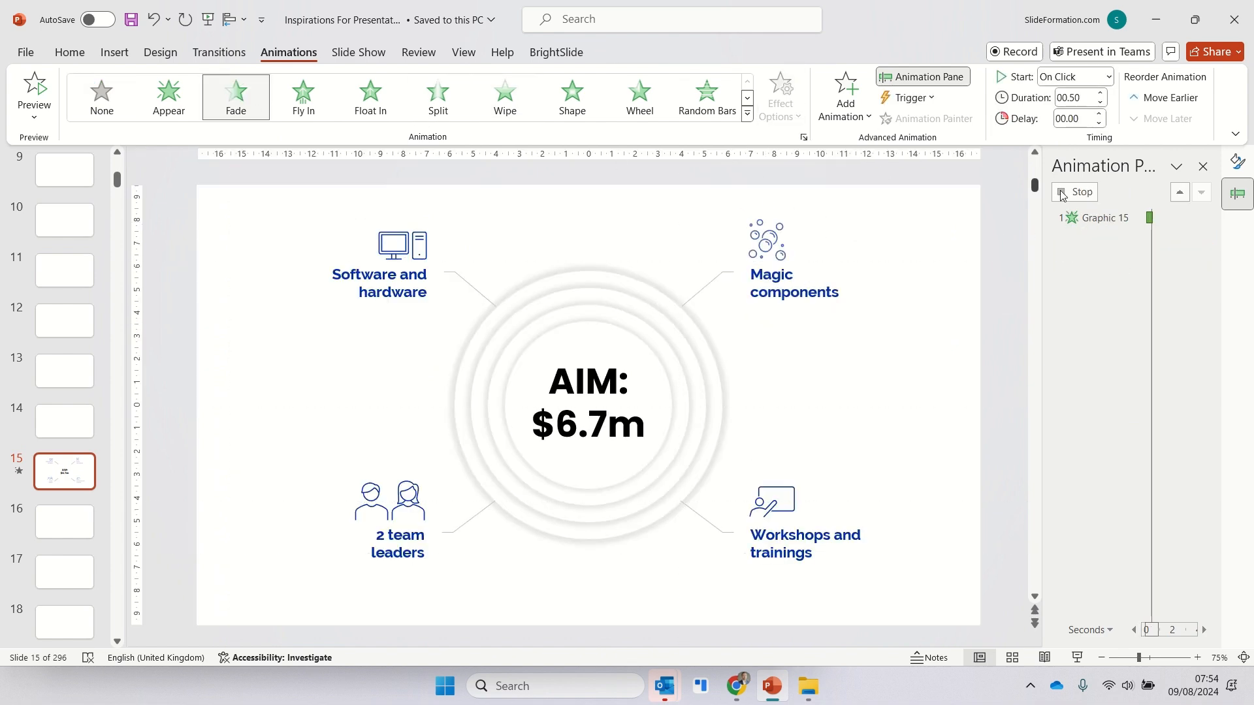
click(1202, 268)
- Apply a Wipe animation from the right to the "2 team leaders" call-out
click(408, 531)
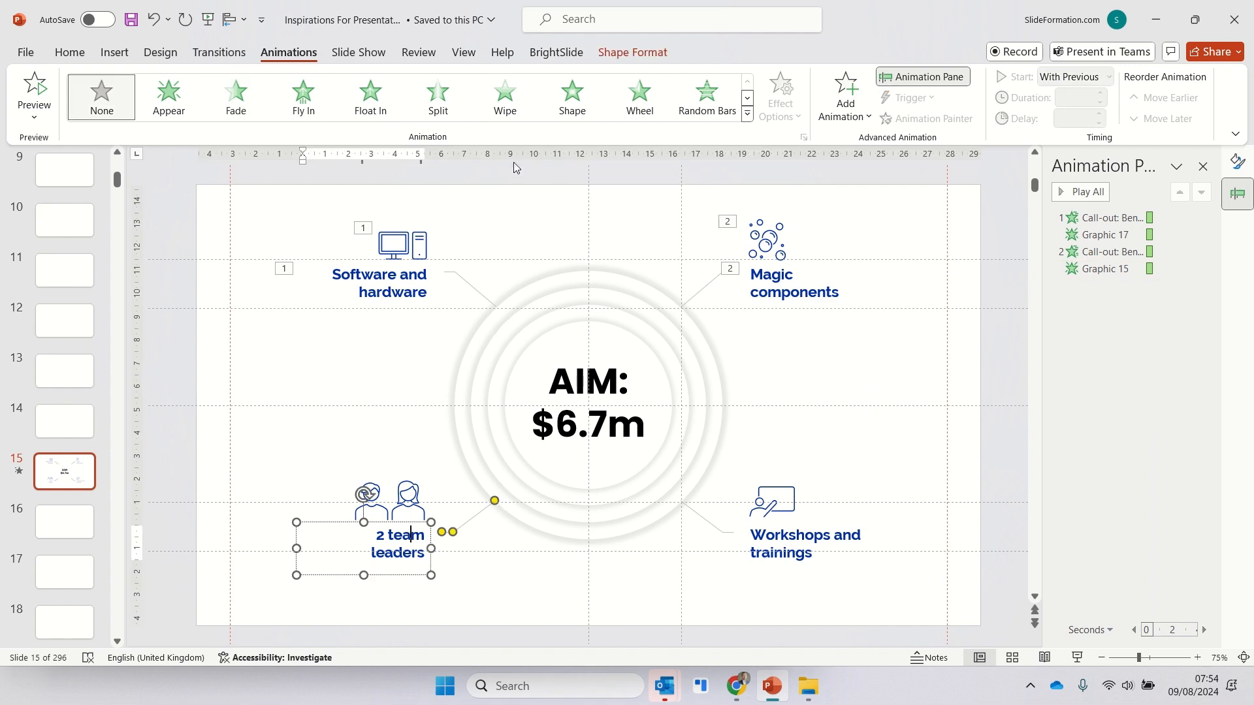
click(505, 96)
click(780, 101)
click(825, 252)
- Add a Fade animation to the grouped people icons and make it start with the previous animation
click(388, 491)
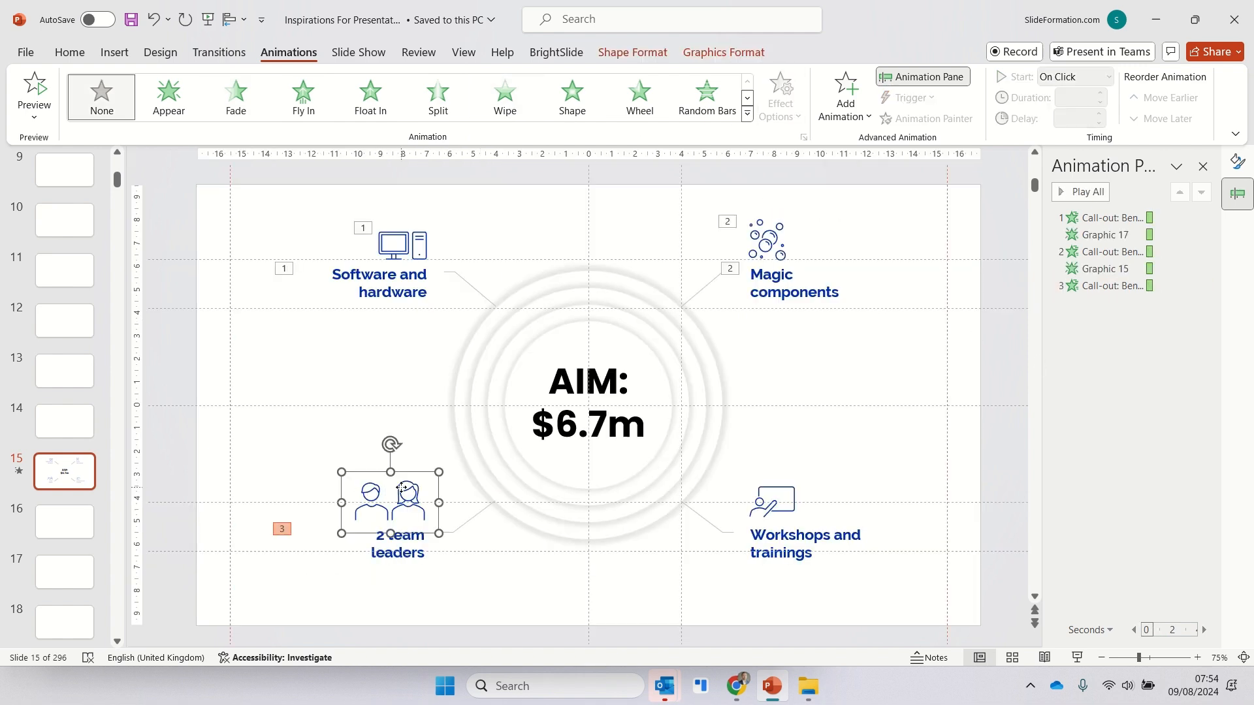
click(236, 97)
click(1203, 302)
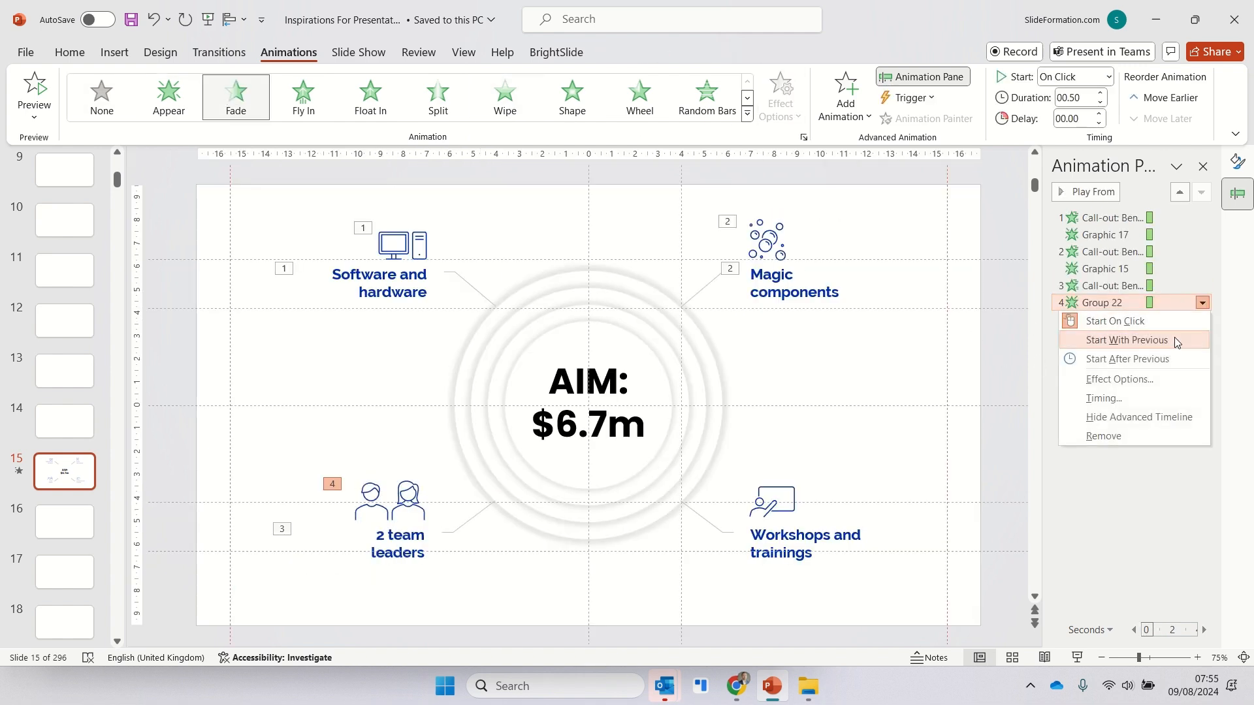
click(1110, 339)
- Apply a Wipe animation from the left to the "Workshops and trainings" call-out
click(789, 492)
click(780, 543)
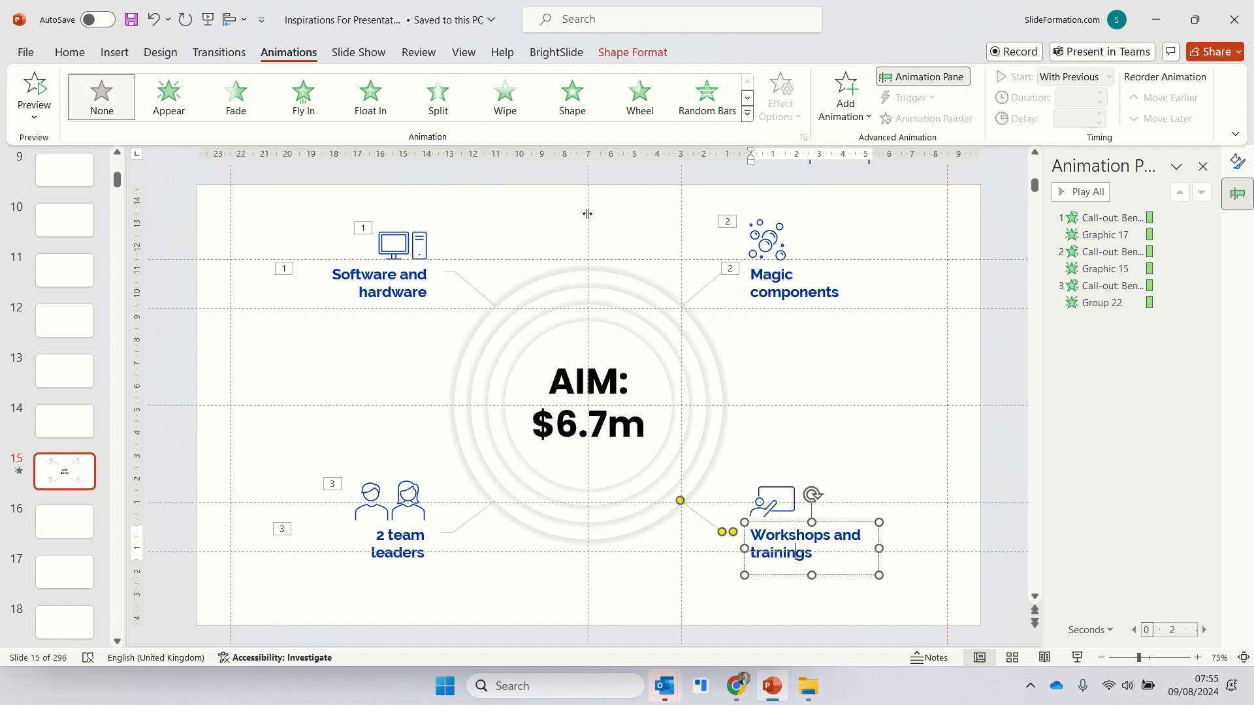
click(505, 97)
click(781, 101)
click(810, 218)
- Add a Fade animation to the presenter icon and make it start with the previous animation
click(786, 484)
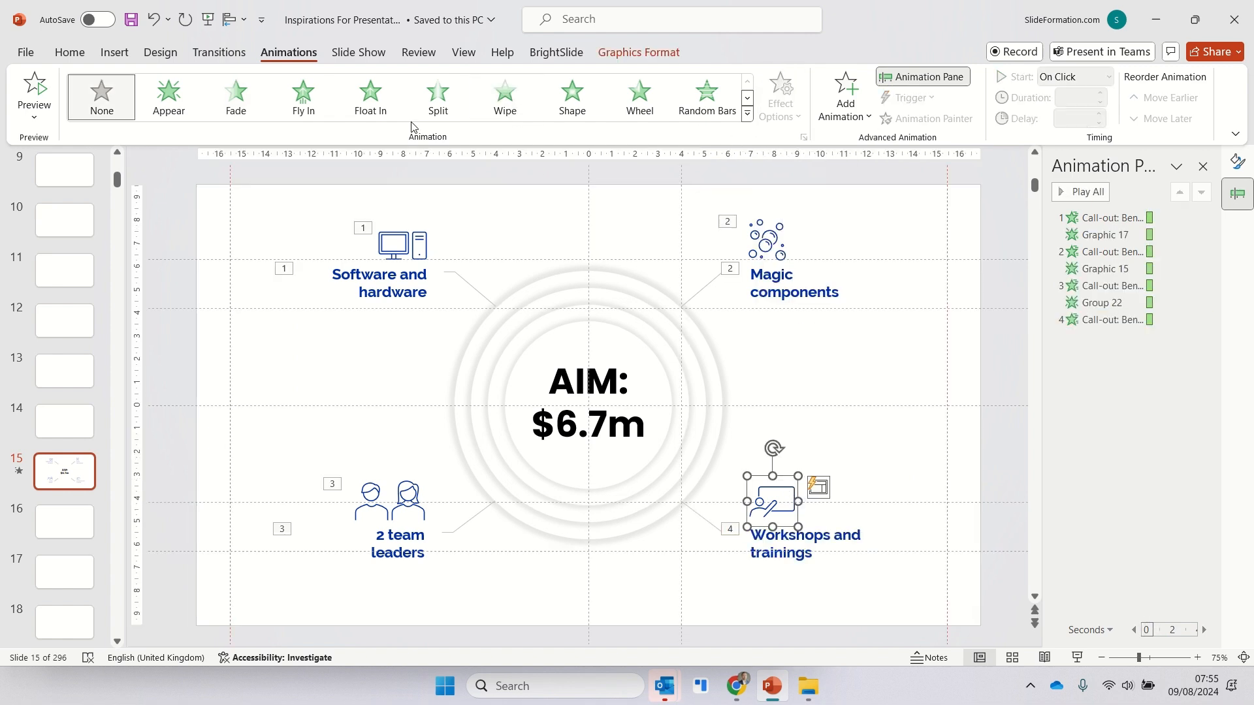
click(235, 96)
click(1203, 337)
click(1111, 371)
click(968, 365)
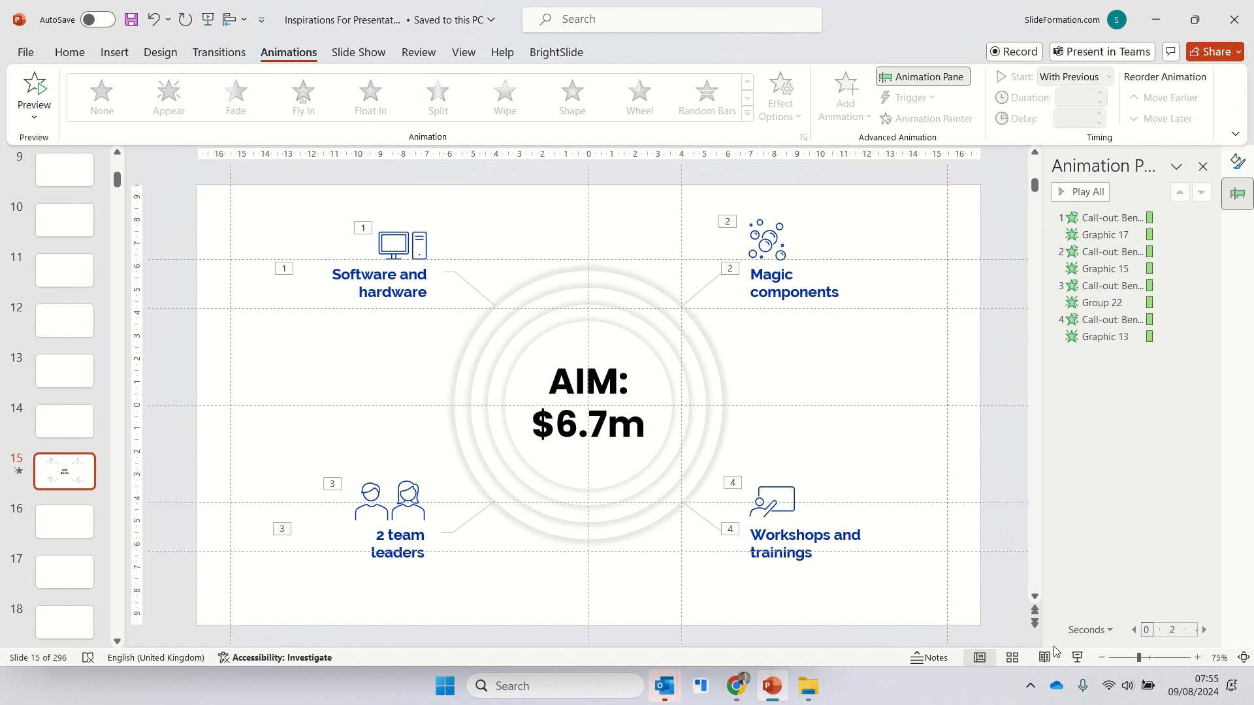
- Play the current slide as a slide show to check the call-out animations
click(1077, 658)
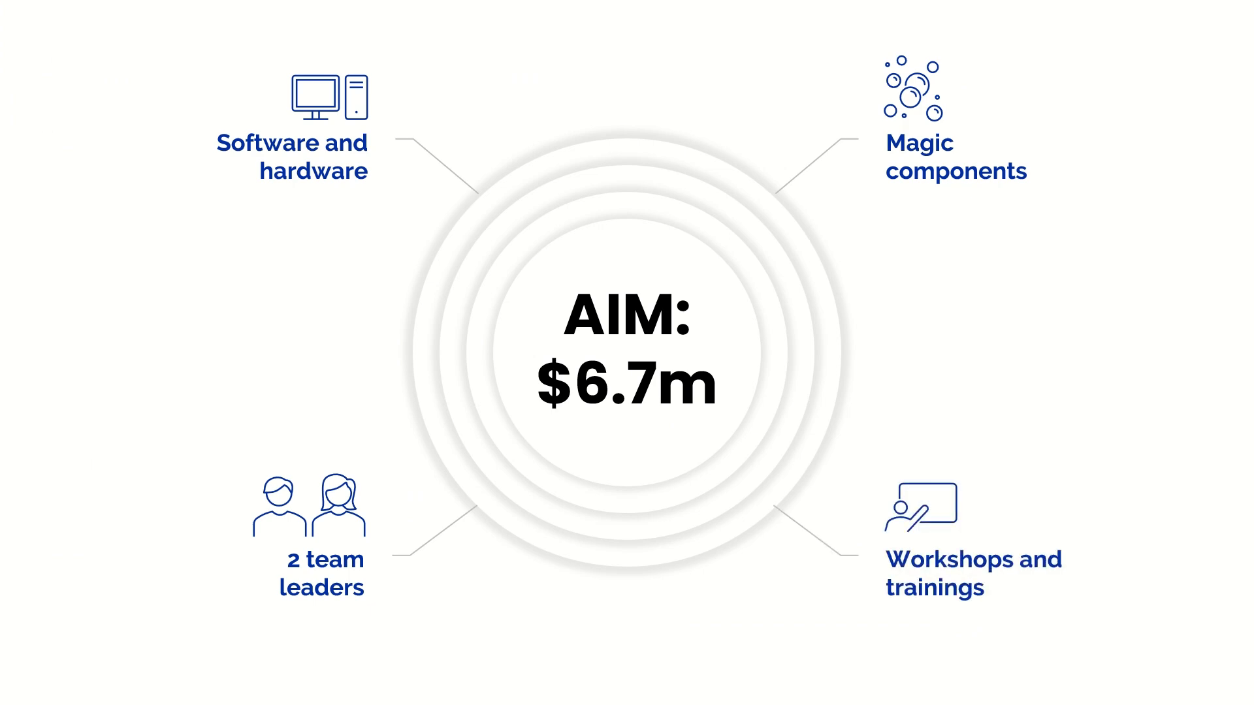
key(Escape)
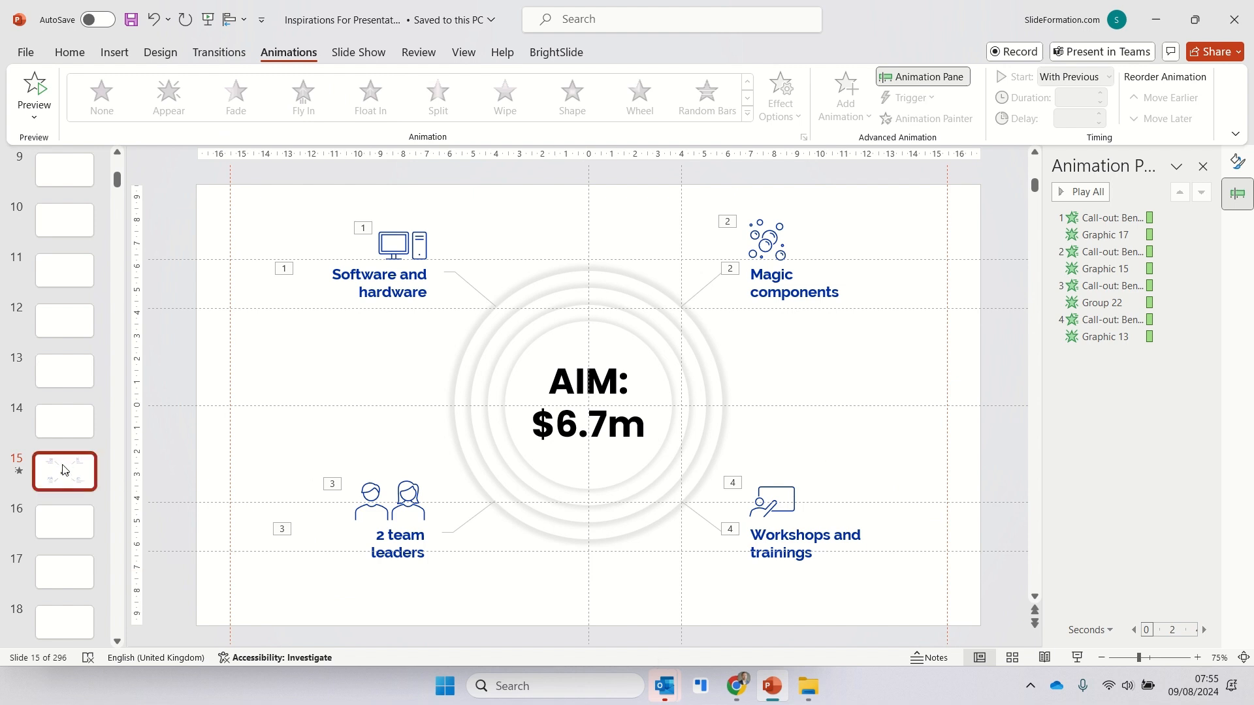
- Duplicate the animated slide and ungroup the concentric circles on the copy
key(ctrl+d)
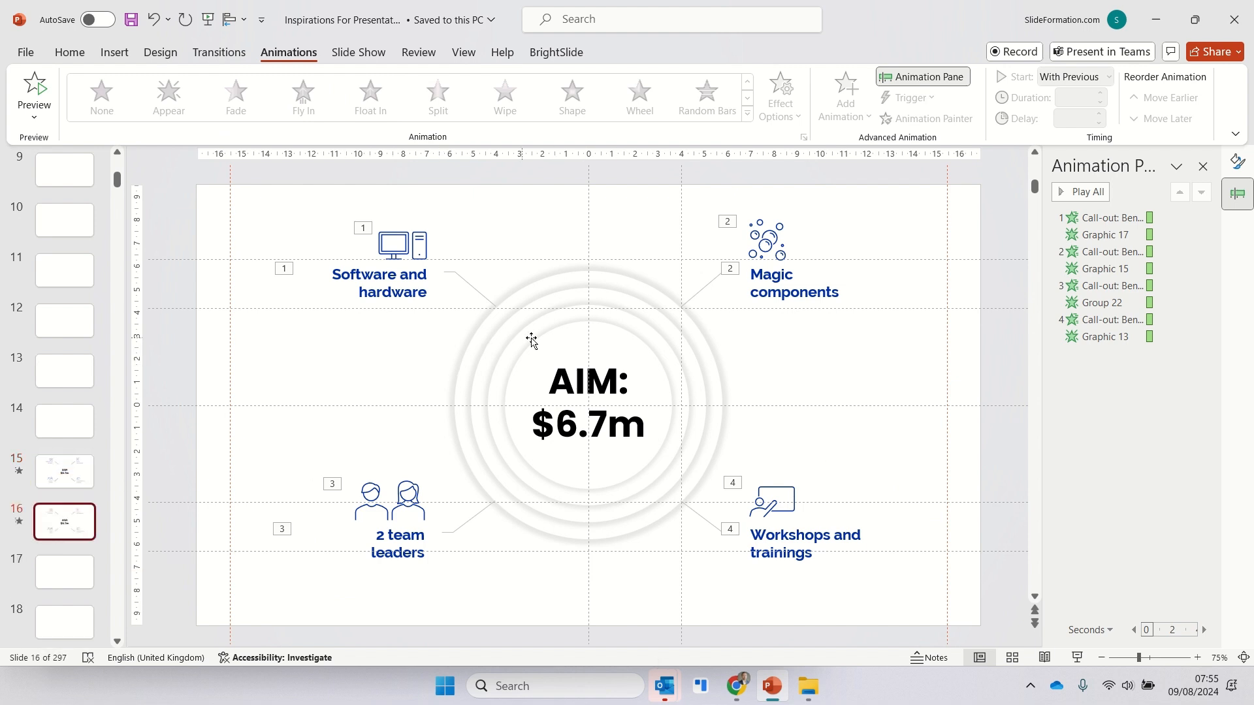
click(550, 342)
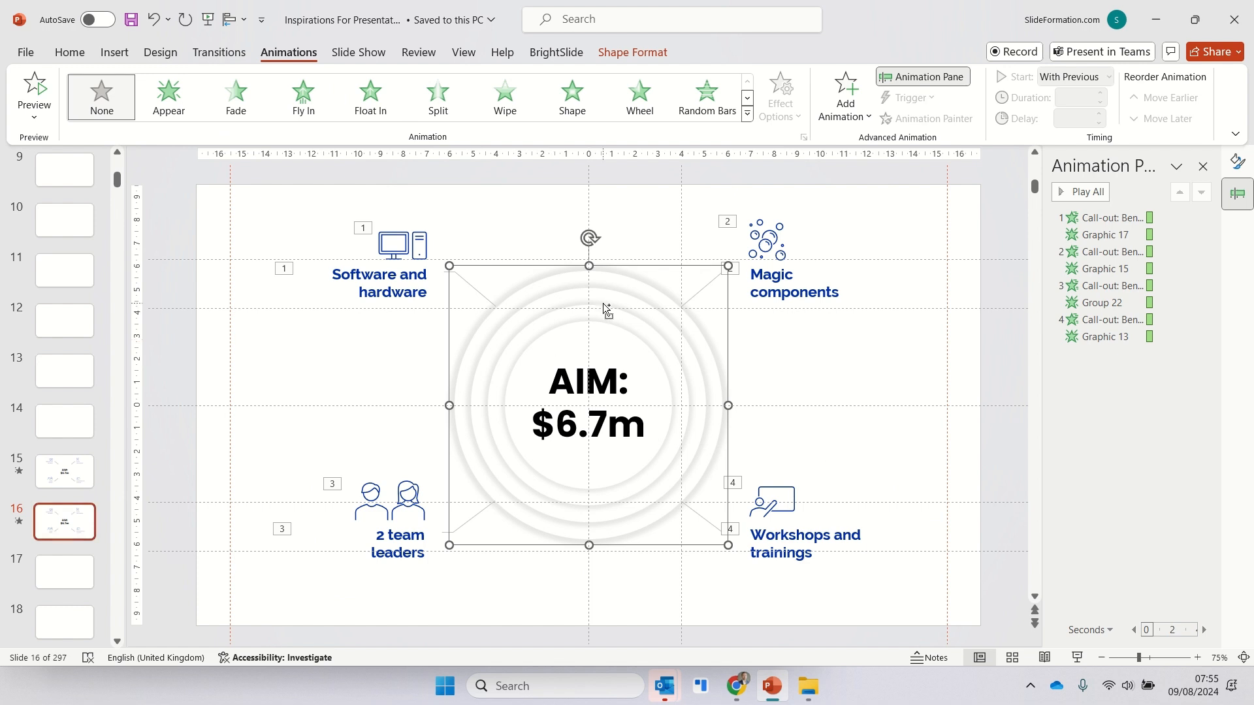
key(ctrl+shift+g)
click(621, 260)
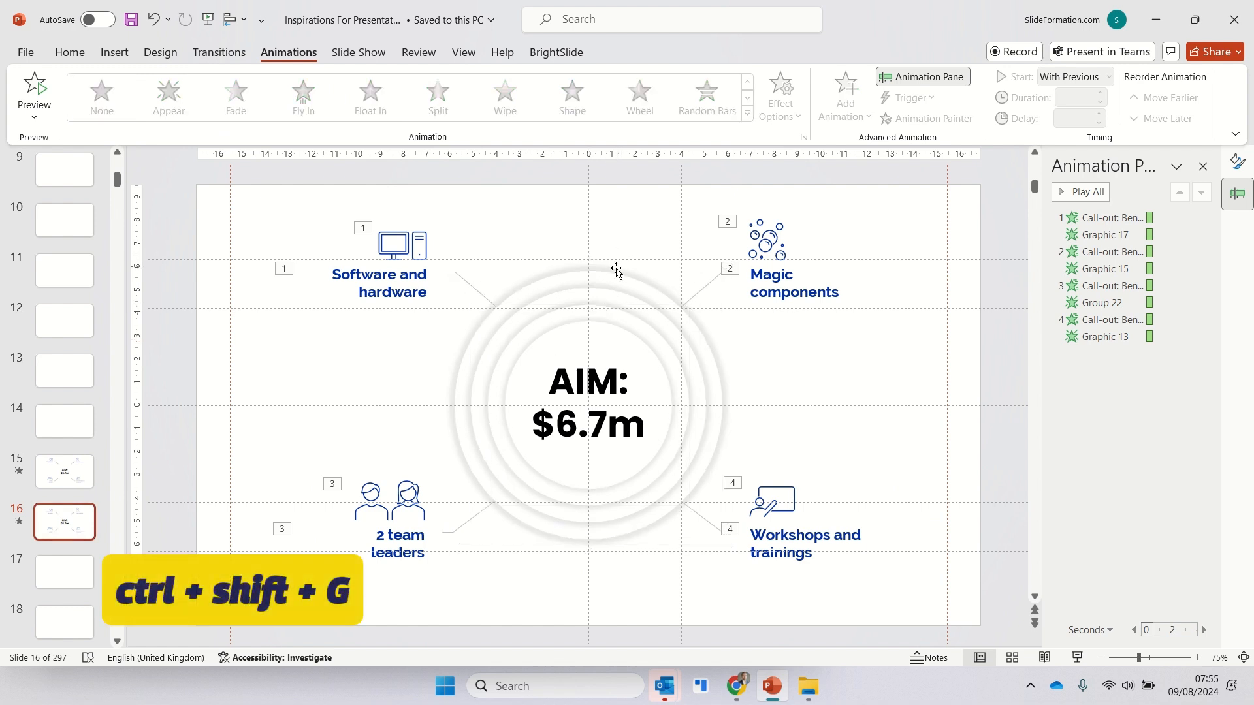
- Fill the outermost circle with the picture file Picture3 from the Pictures folder
click(615, 275)
click(70, 51)
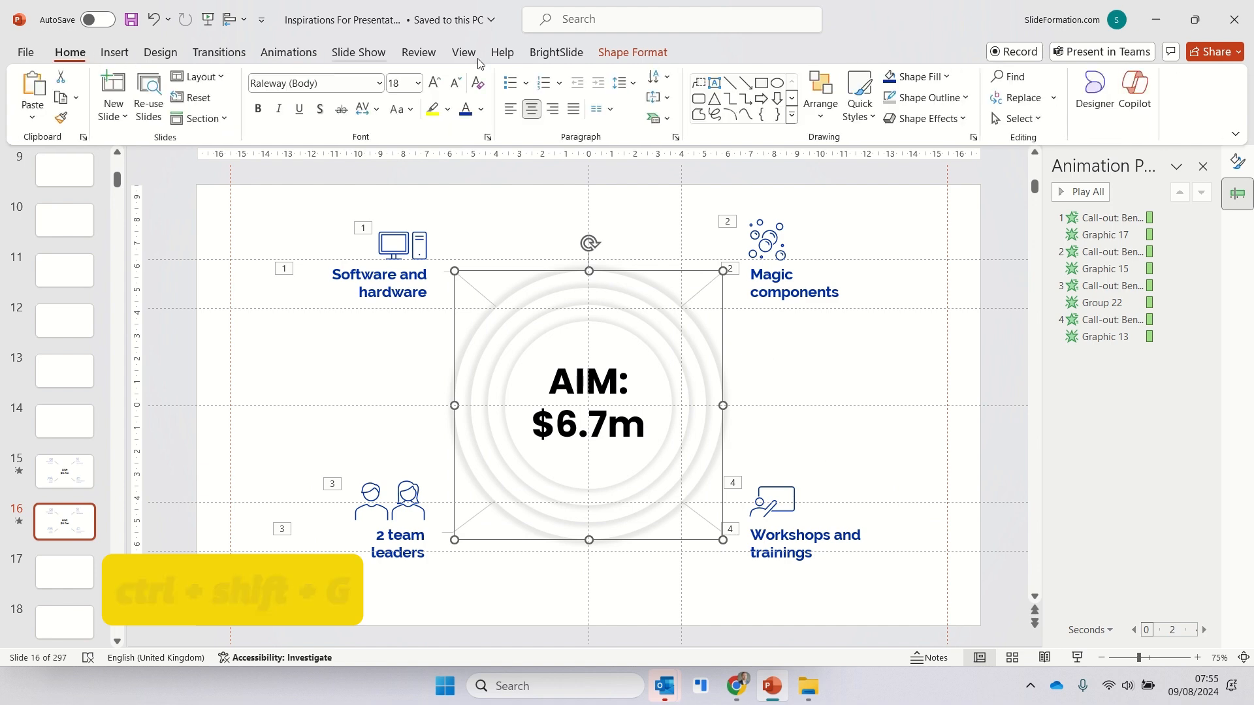
click(927, 74)
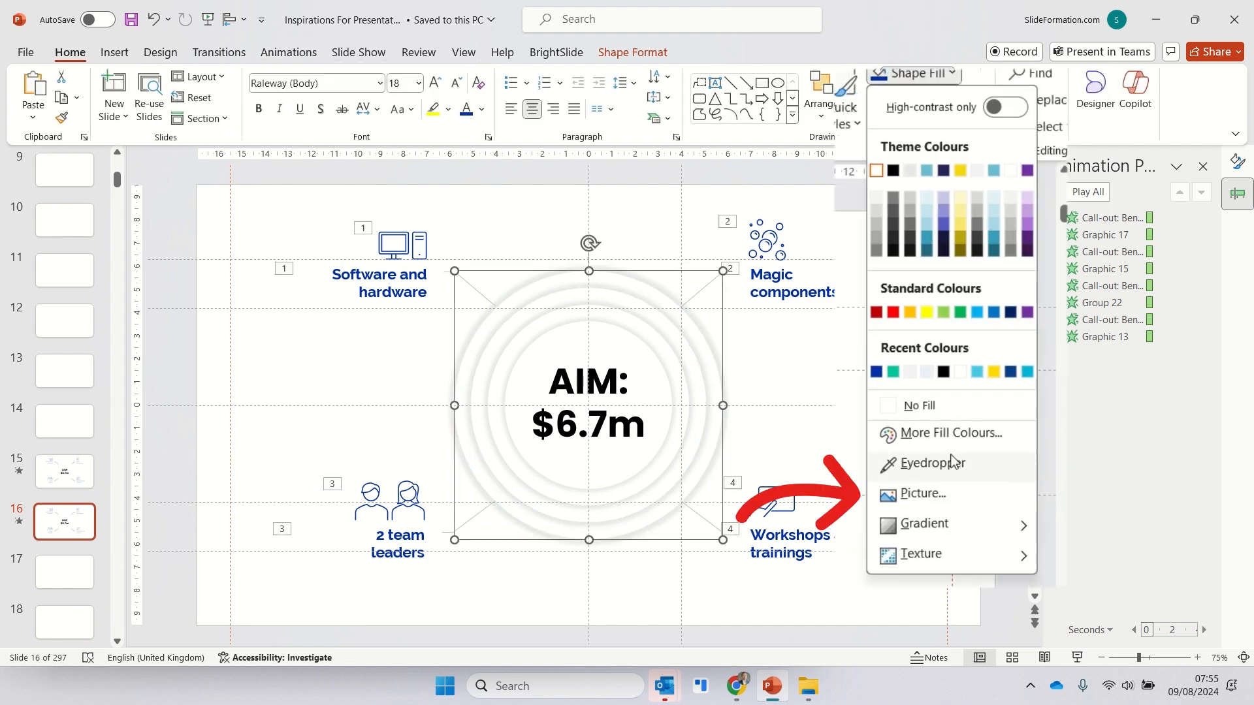
click(948, 496)
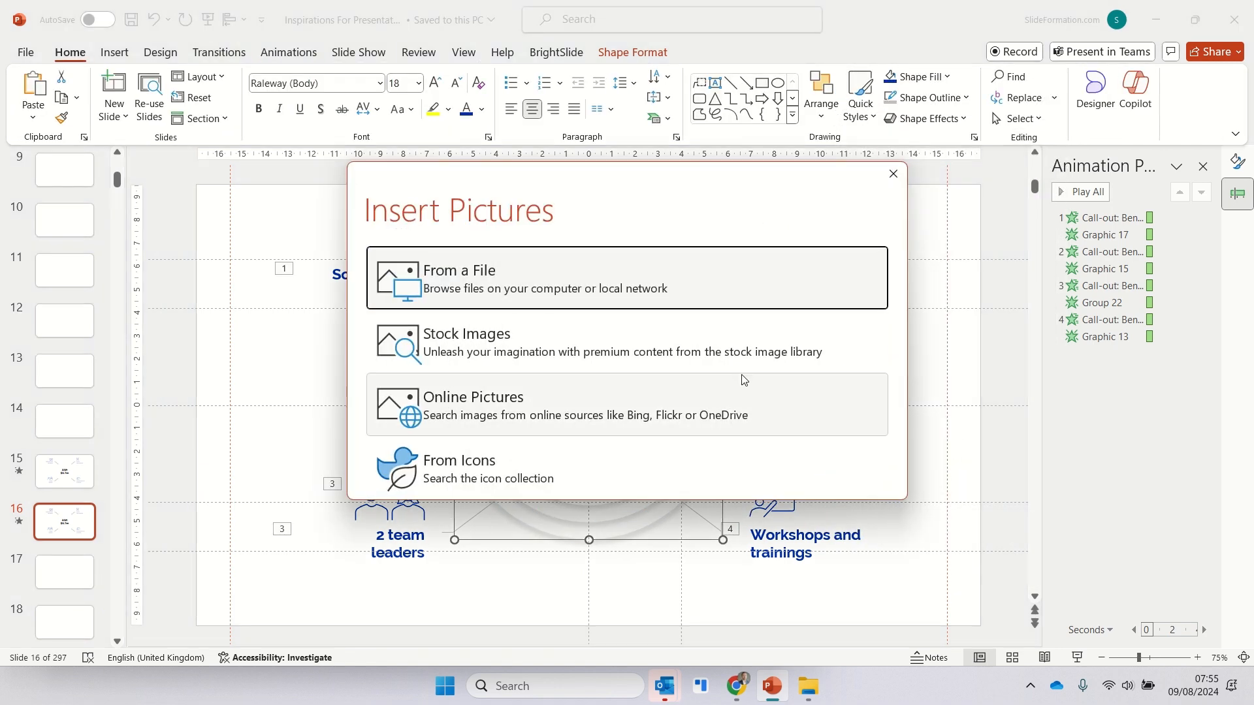
click(520, 286)
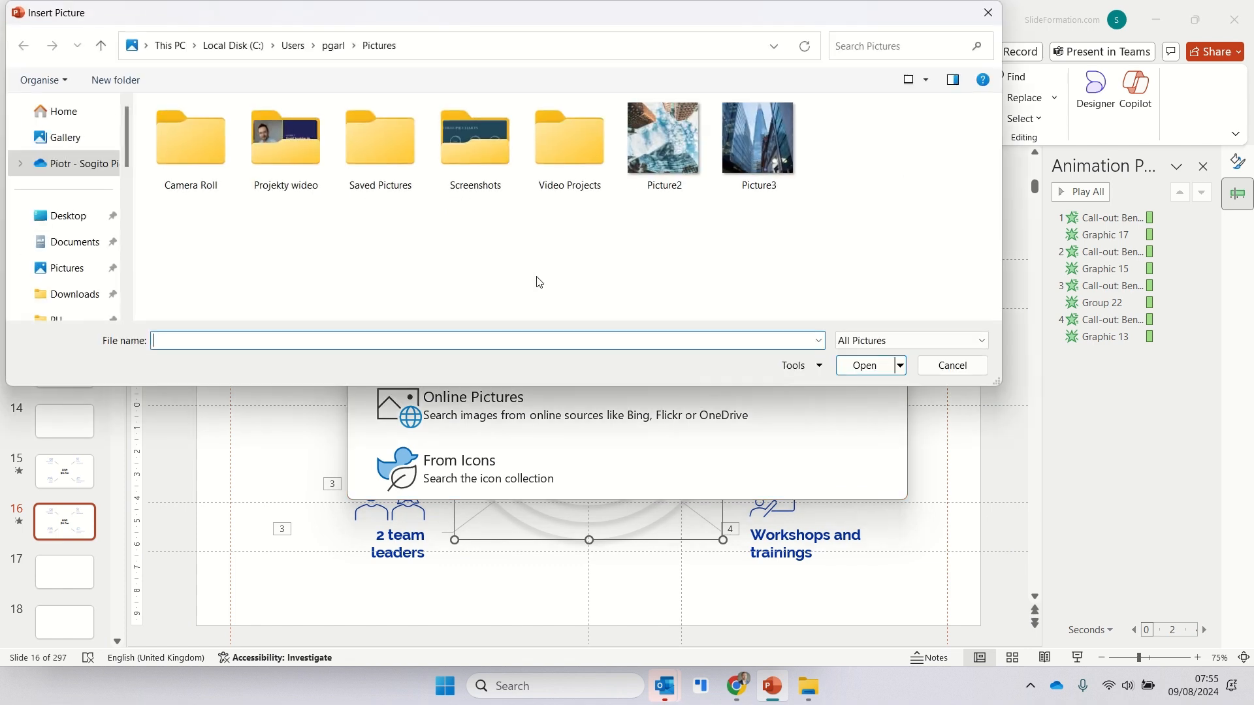
double_click(769, 166)
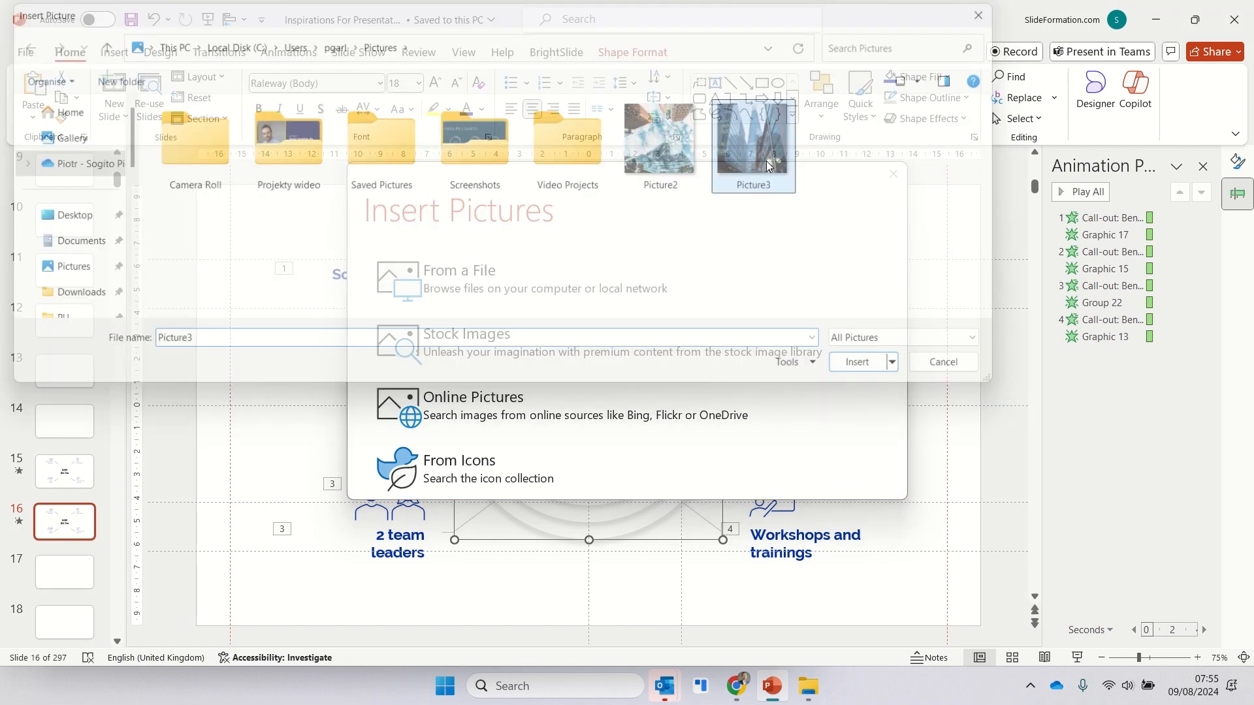
- Fill the second and third circles from the outside with the same Picture3 file
click(917, 76)
click(952, 411)
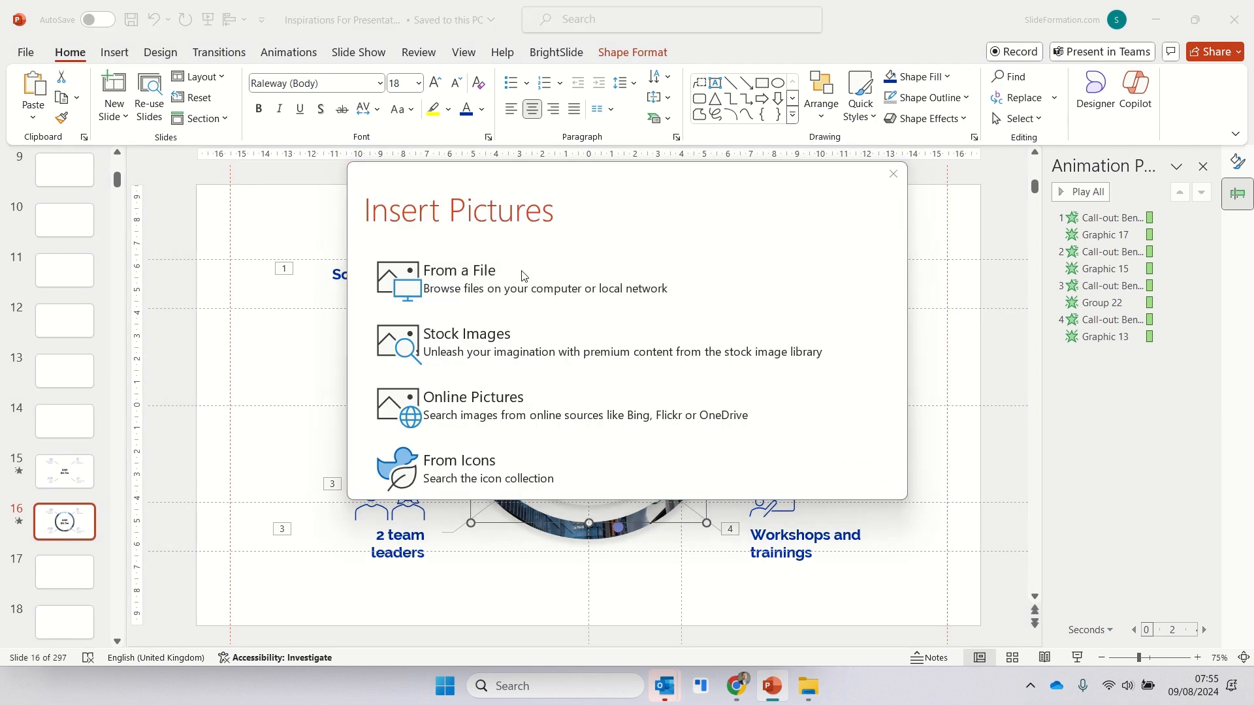
click(520, 274)
double_click(770, 168)
click(947, 77)
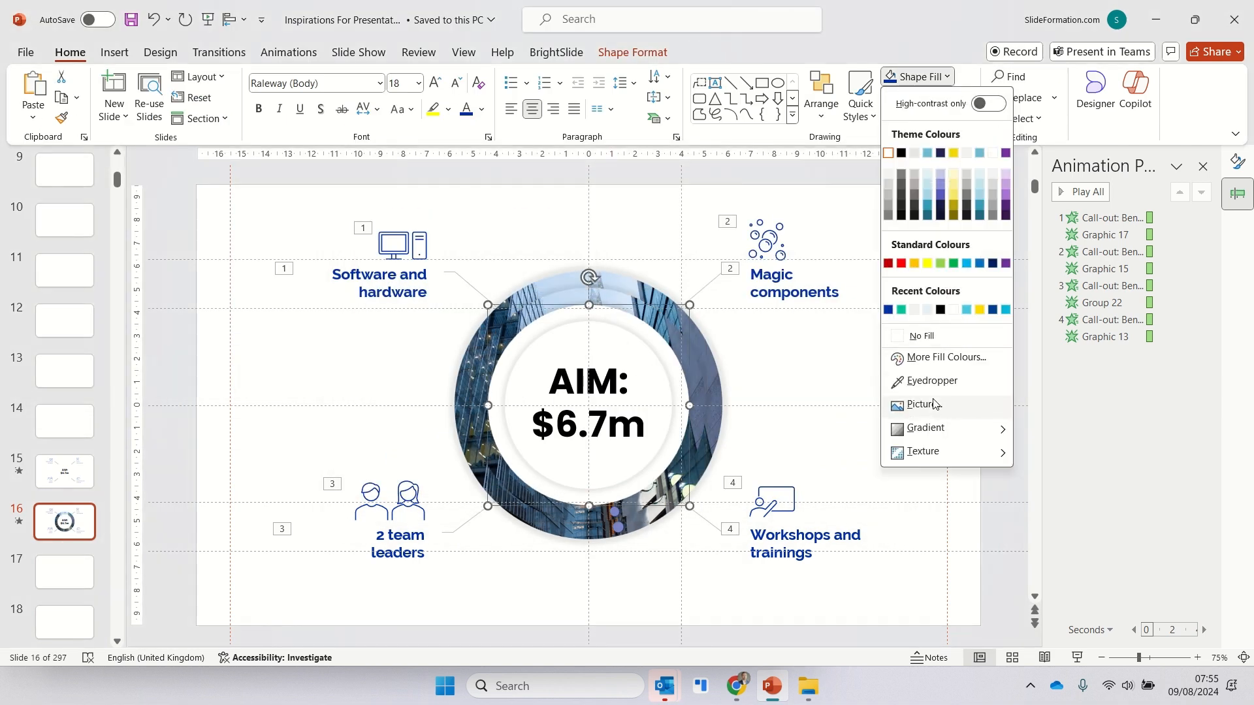
click(927, 402)
click(434, 272)
double_click(759, 147)
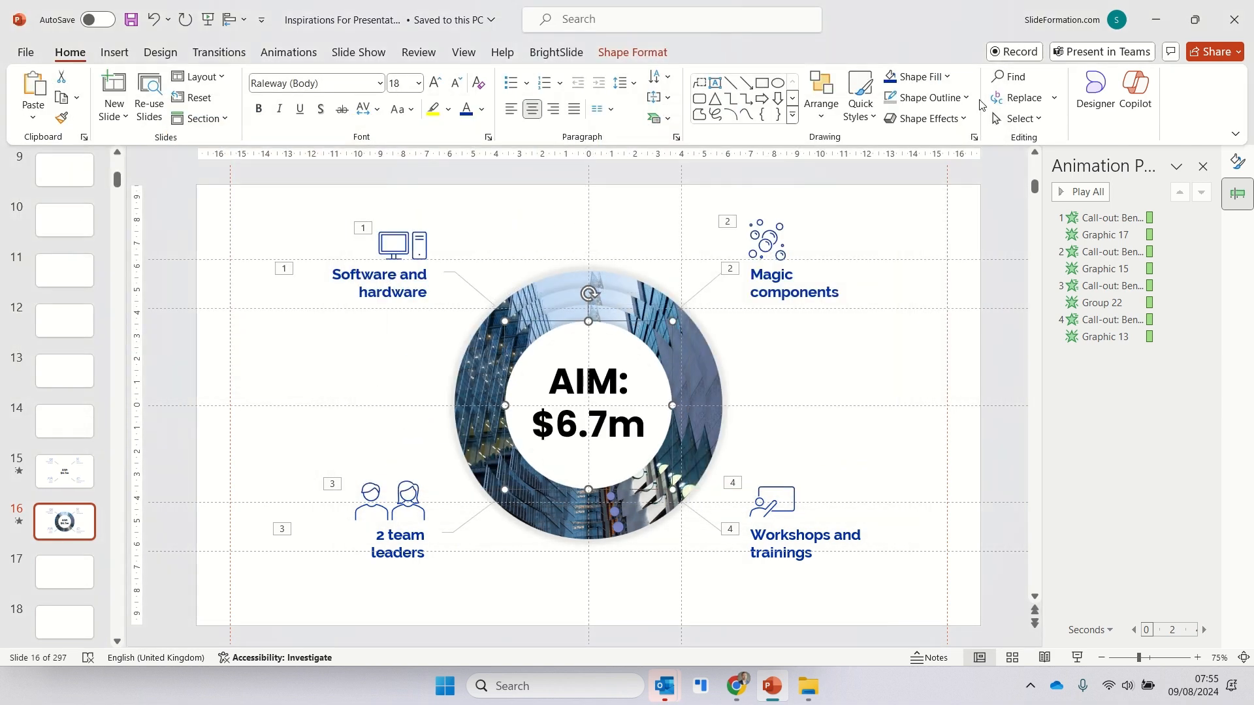
- Fill the innermost circle behind the "AIM: $6.7m" text with the Picture3 file
click(918, 76)
click(927, 403)
click(529, 274)
double_click(758, 143)
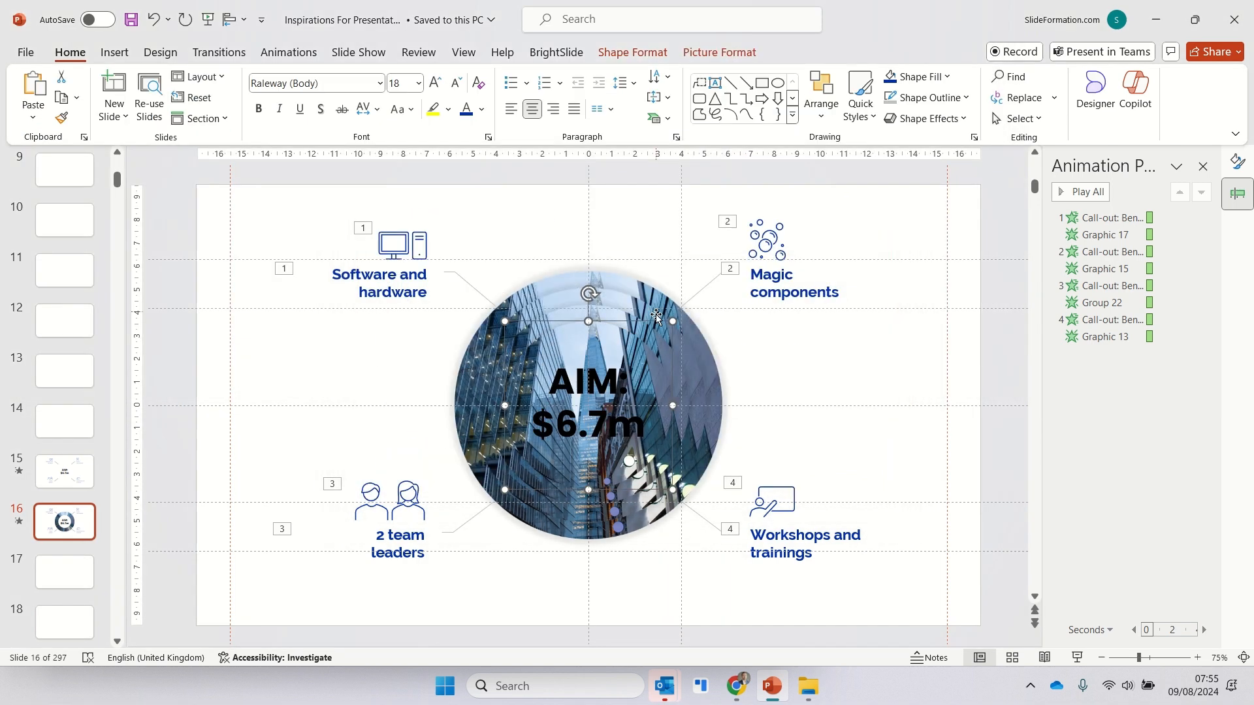
- Set the picture fill transparency of the outermost circle to 82%
click(1237, 162)
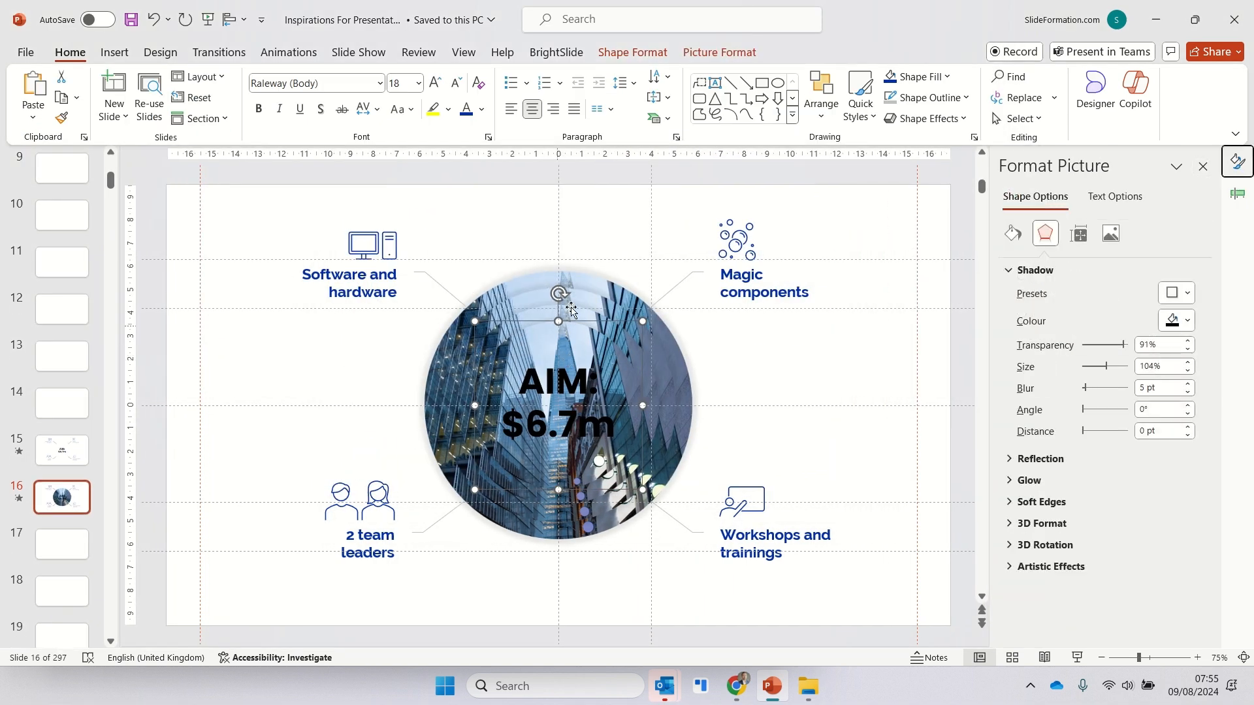
click(580, 281)
click(1013, 233)
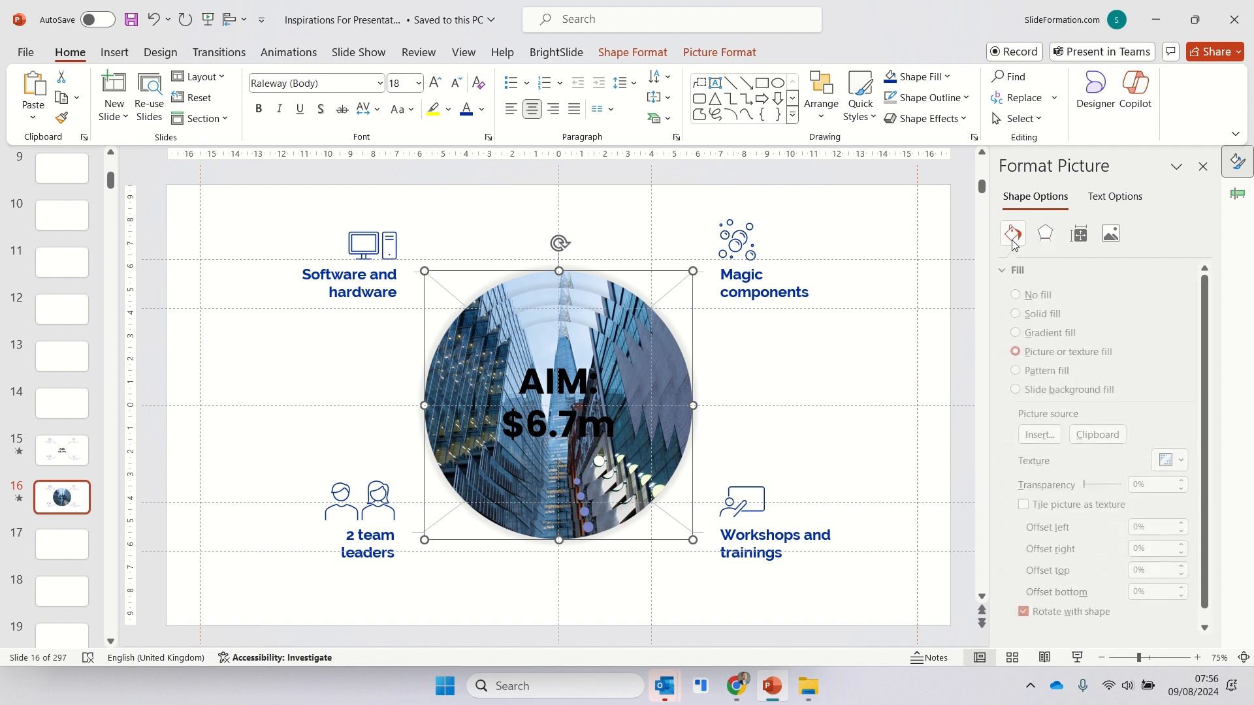
drag(1094, 489, 1125, 489)
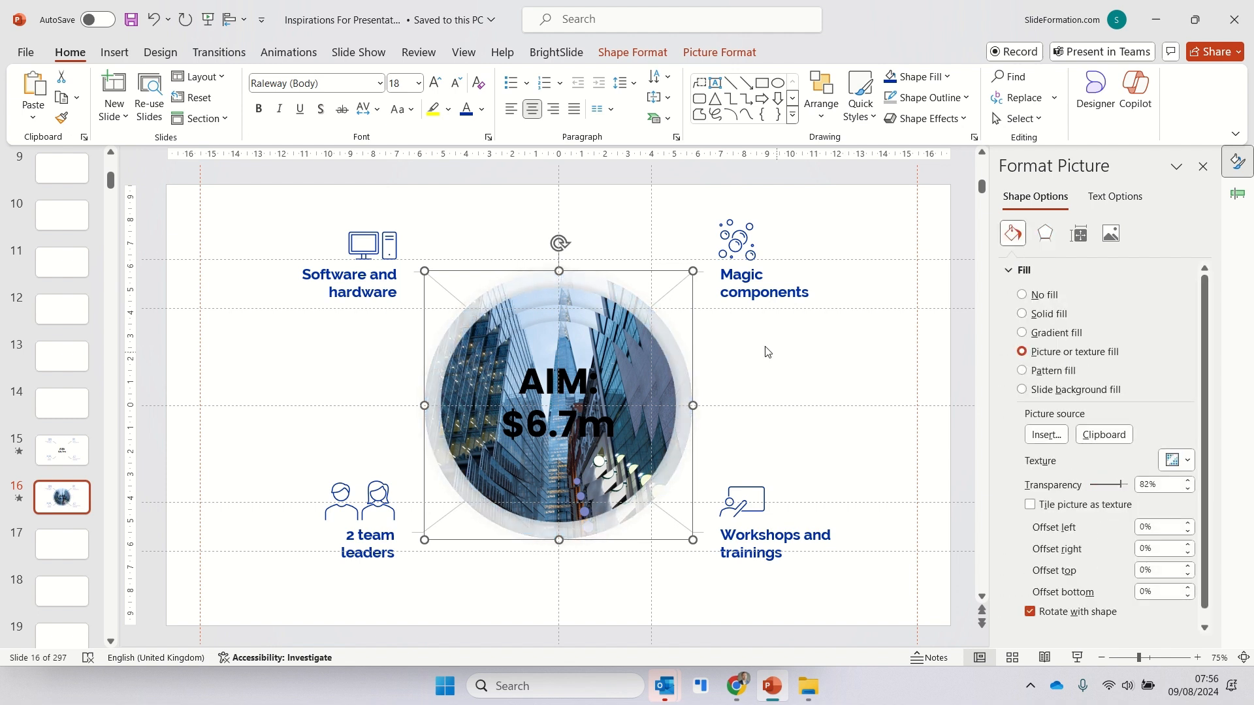
- Make the second circle's picture fill partly transparent and set the third circle's fill transparency to 48%
click(588, 298)
mouse_move(1095, 487)
mouse_down()
mouse_move(1119, 494)
mouse_move(1109, 488)
mouse_up()
click(592, 322)
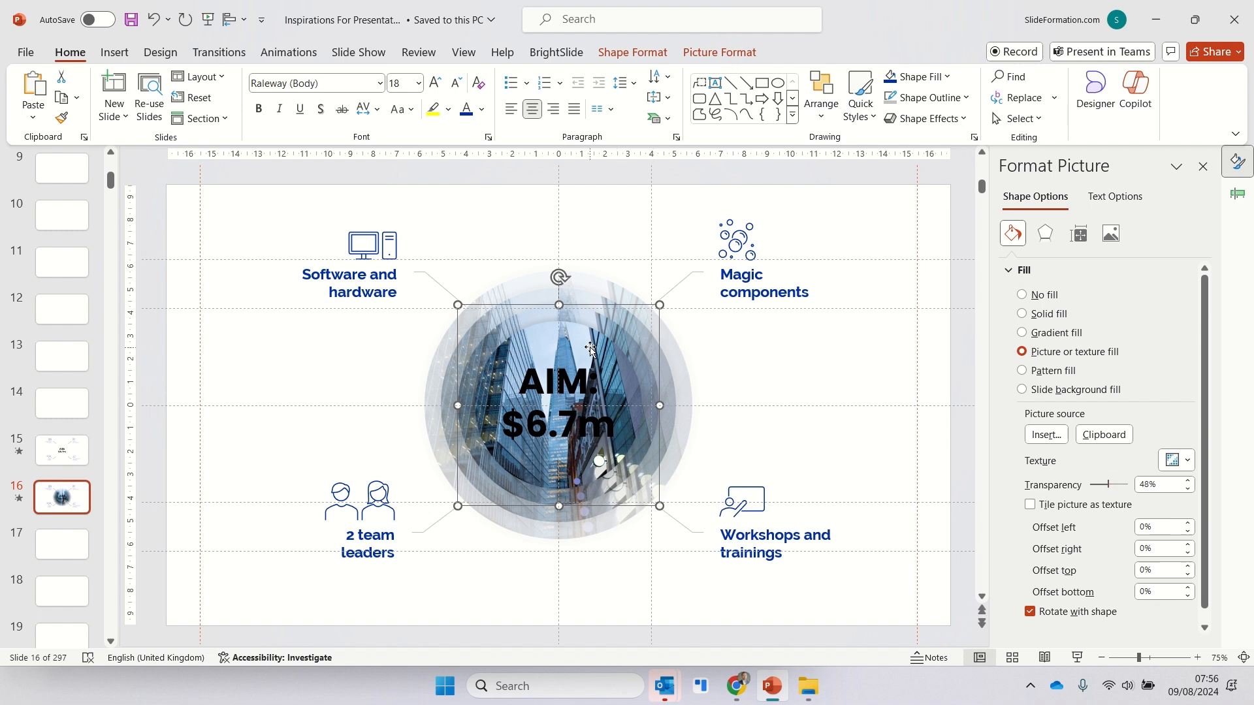
click(847, 414)
- Change the font colour of the whole "AIM: $6.7m" text to white
click(587, 418)
key(ctrl+a)
click(483, 110)
click(466, 183)
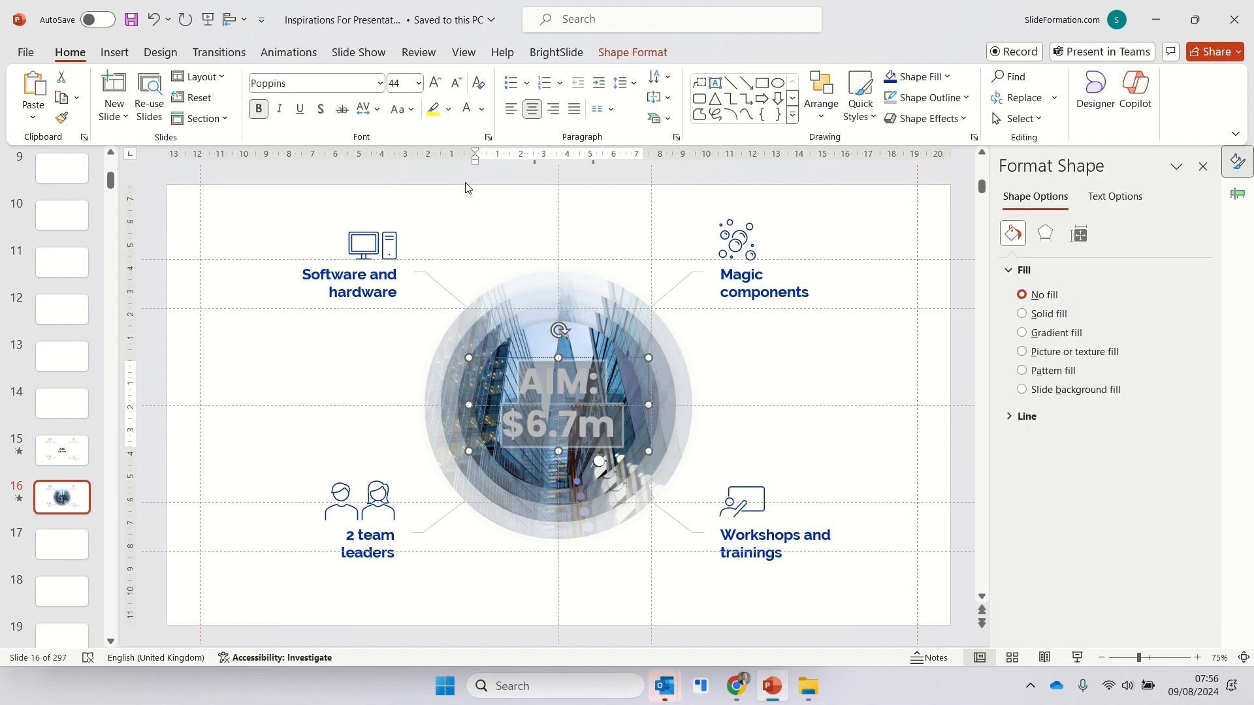
- Give the "AIM: $6.7m" text the first outer shadow preset, with a 45° angle, 4 pt blur and 3 pt distance
click(1045, 234)
click(1188, 293)
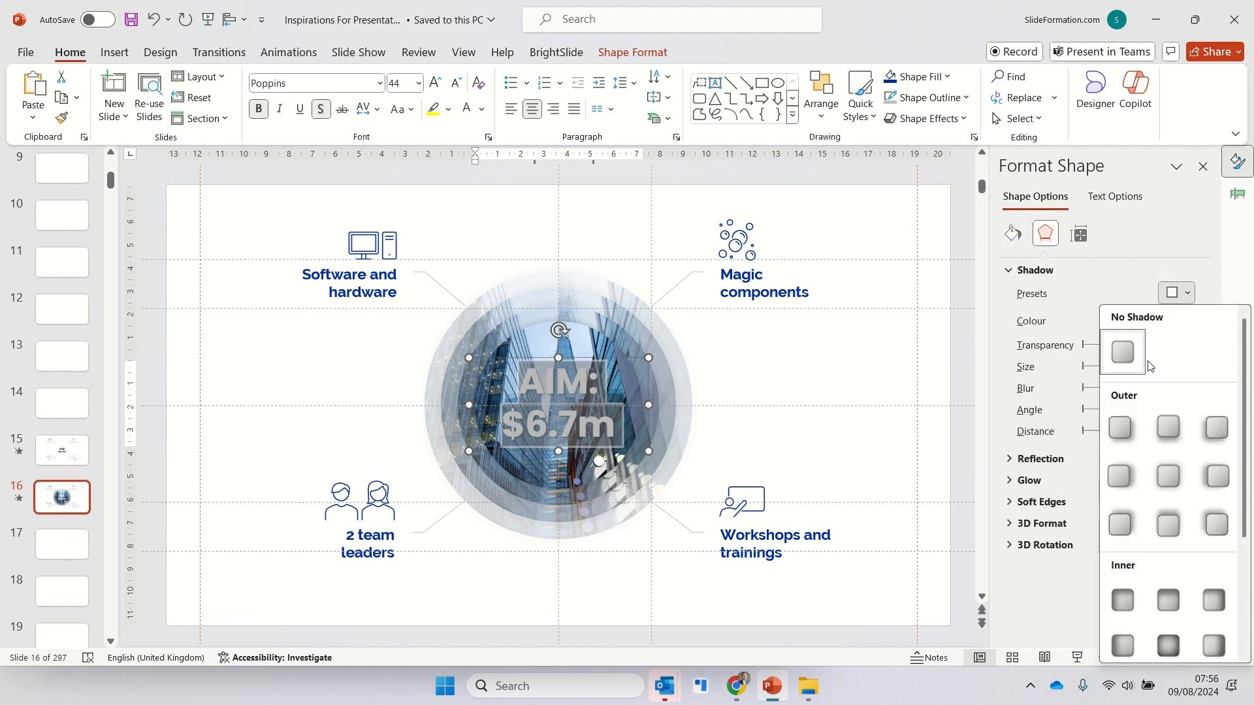
click(1127, 424)
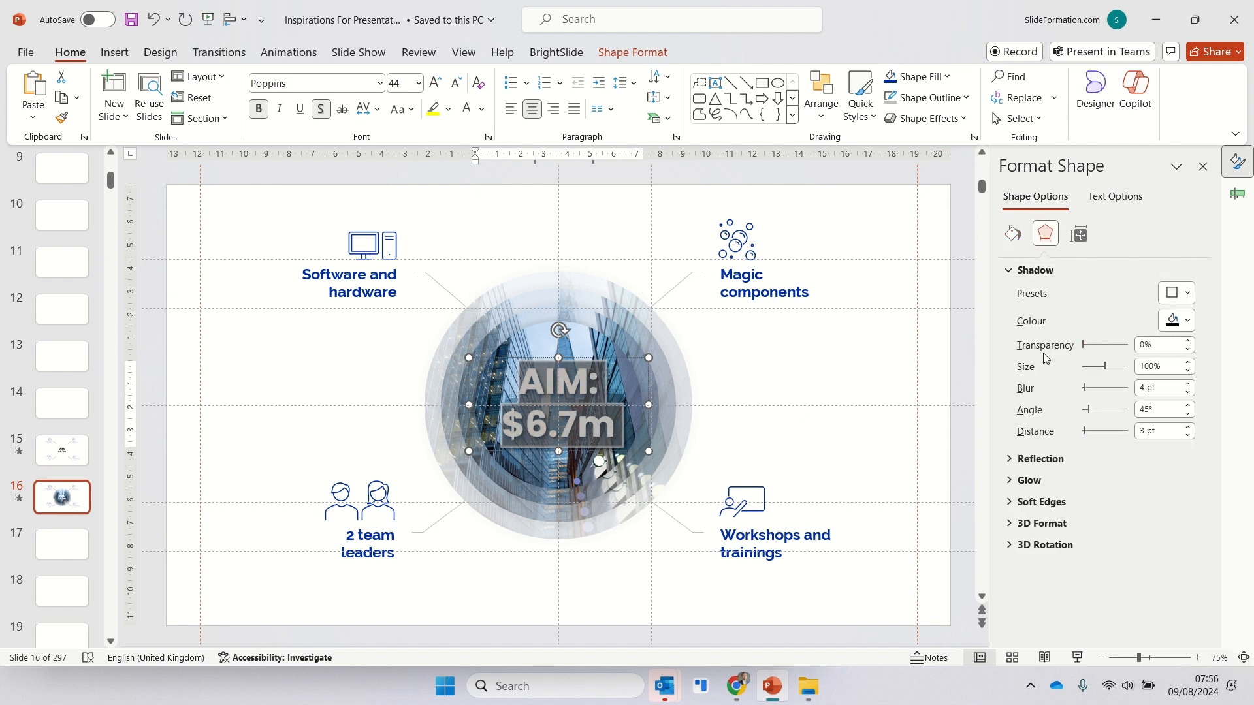
click(840, 376)
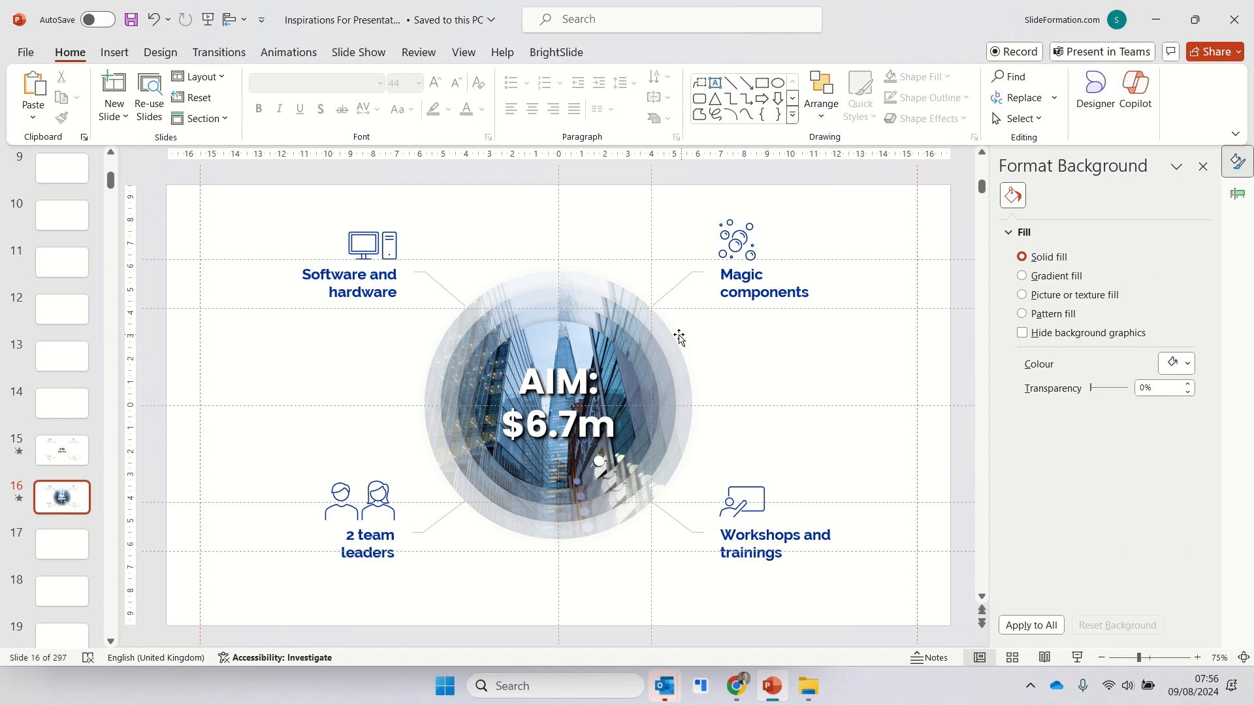
- Play the picture-filled slide as a slide show to check its look and animations
click(1078, 657)
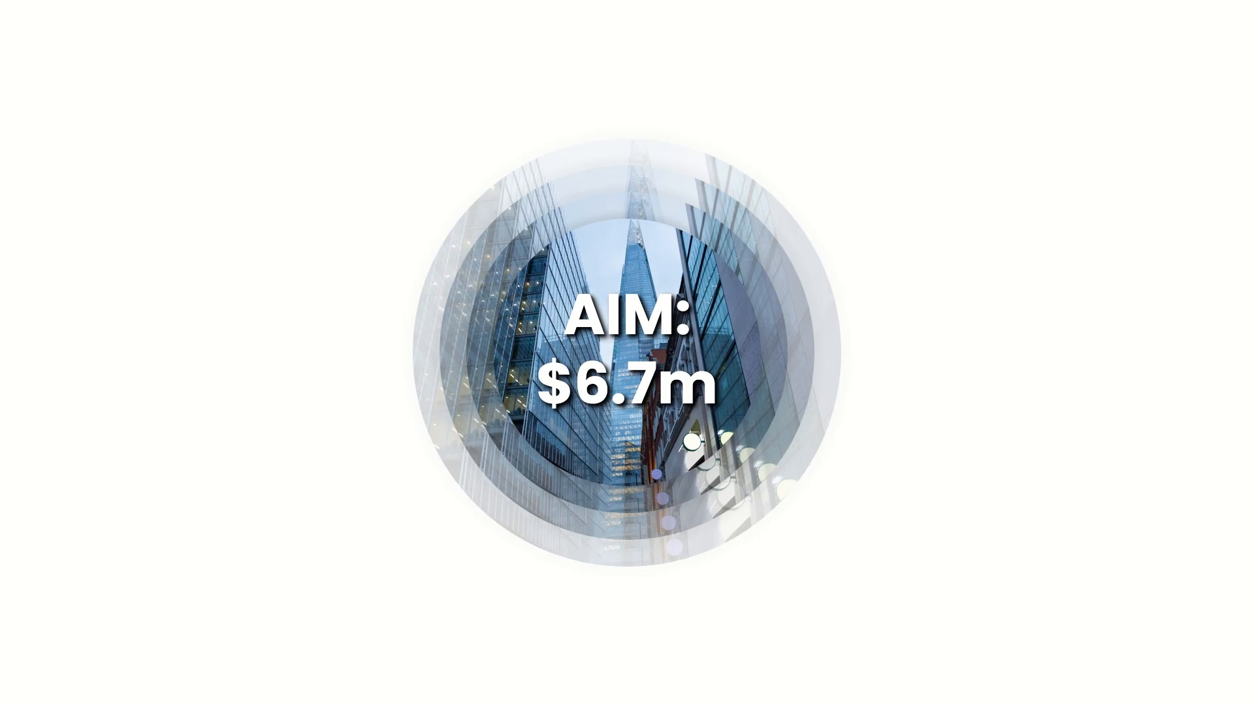